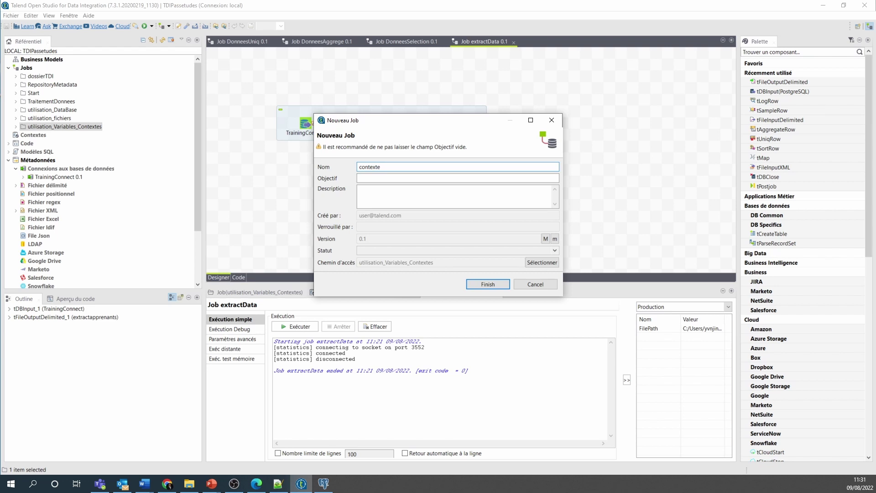
Name the new job contextesDataBase and create it in the utilisation_Variables_Contextes folder
{"action": "type", "text": "sDataBase"}
{"action": "left_click", "coordinate": [489, 284]}
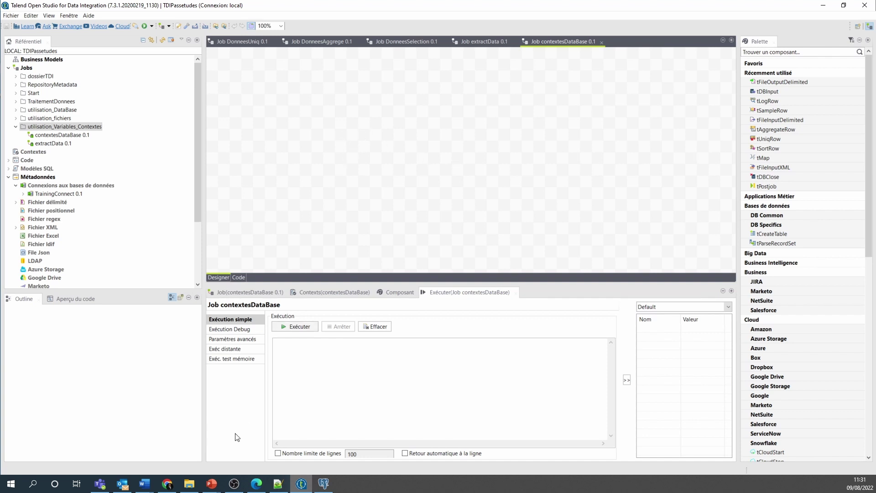
{"action": "mouse_move", "coordinate": [211, 483]}
{"action": "mouse_move", "coordinate": [229, 455]}
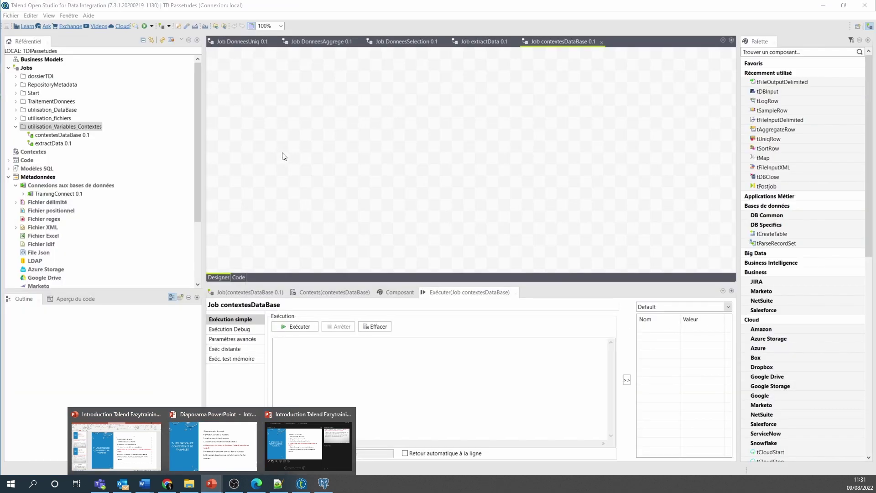
{"action": "left_click", "coordinate": [9, 177]}
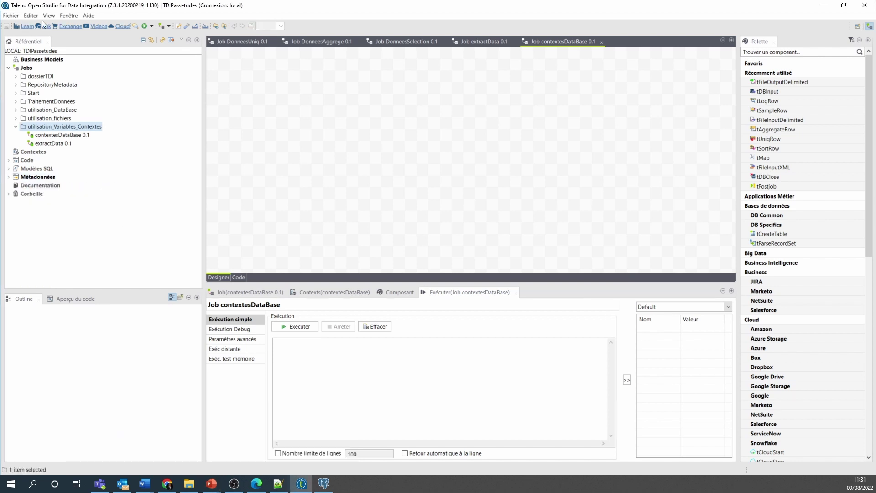
{"action": "right_click", "coordinate": [36, 154]}
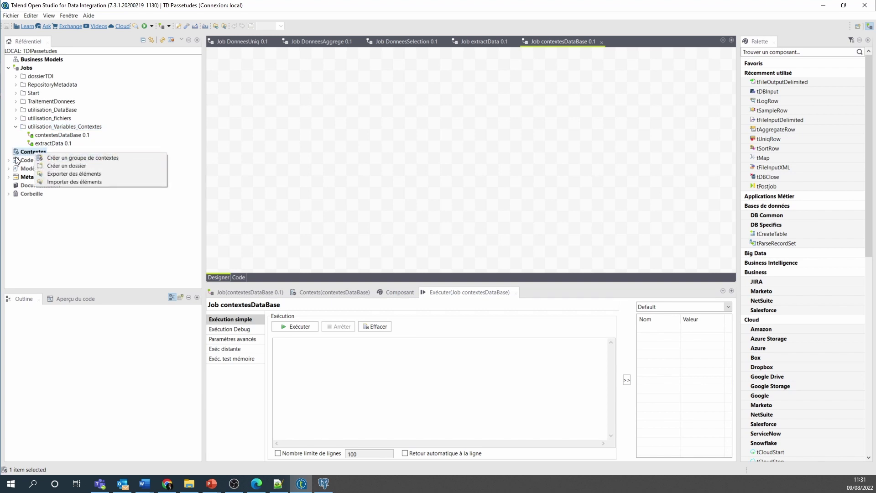
{"action": "left_click", "coordinate": [9, 176]}
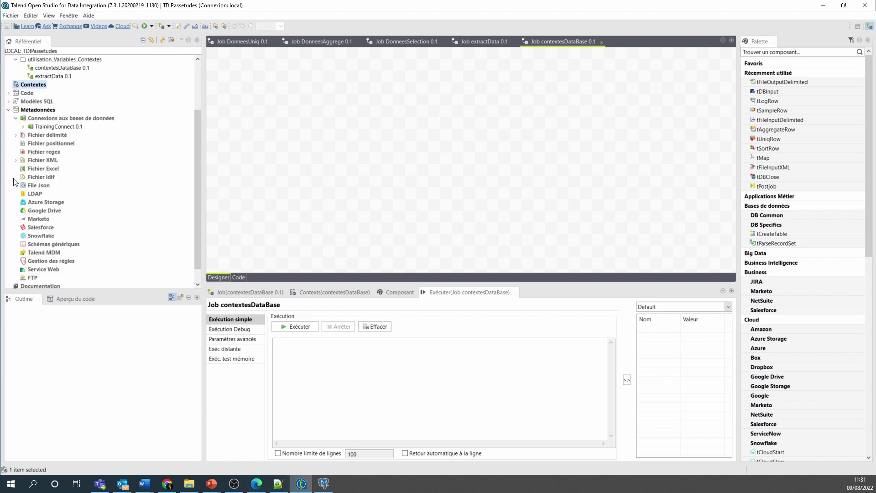
Edit the TrainingConnect database connection and start exporting its parameters as a new context in the repository
{"action": "right_click", "coordinate": [50, 127]}
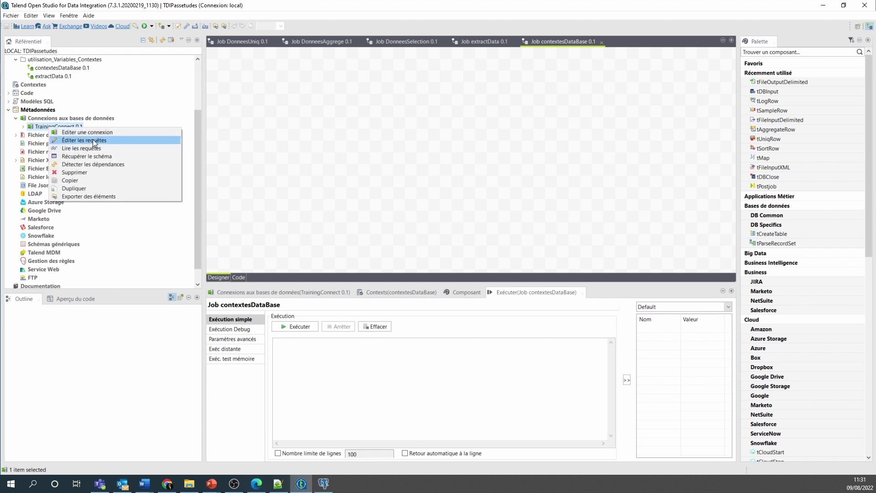
{"action": "left_click", "coordinate": [89, 133]}
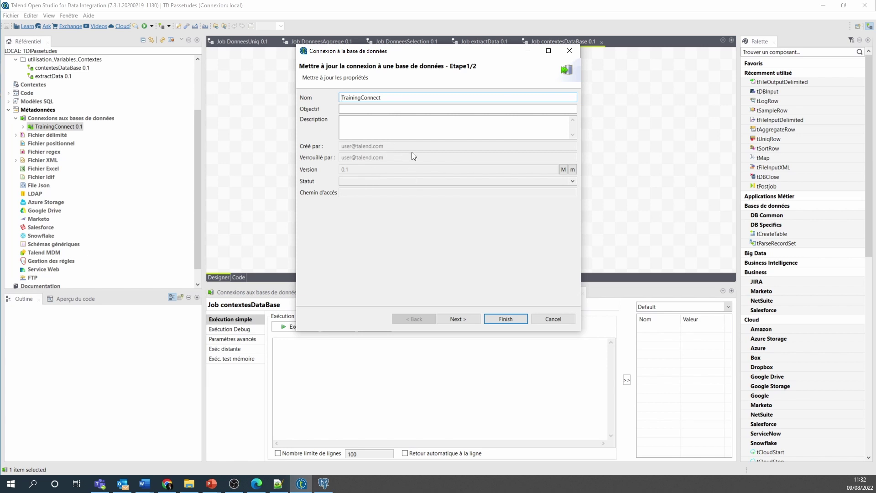
{"action": "left_click", "coordinate": [460, 323]}
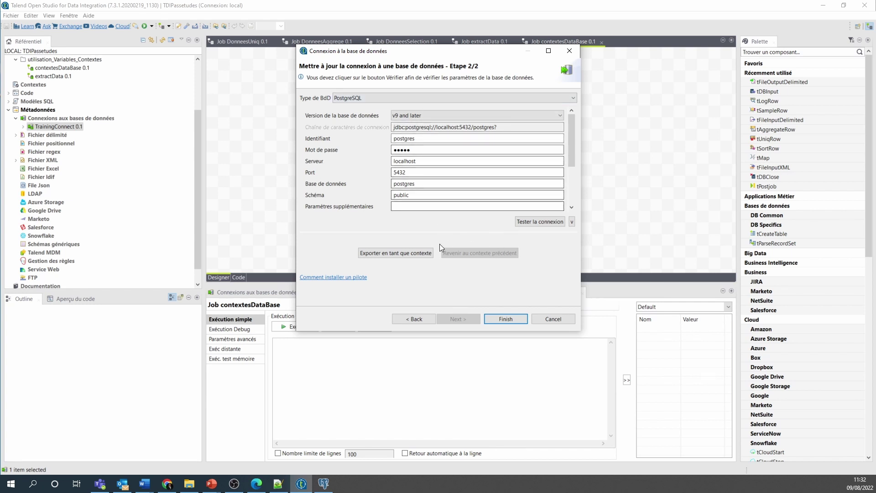
{"action": "left_click", "coordinate": [399, 256]}
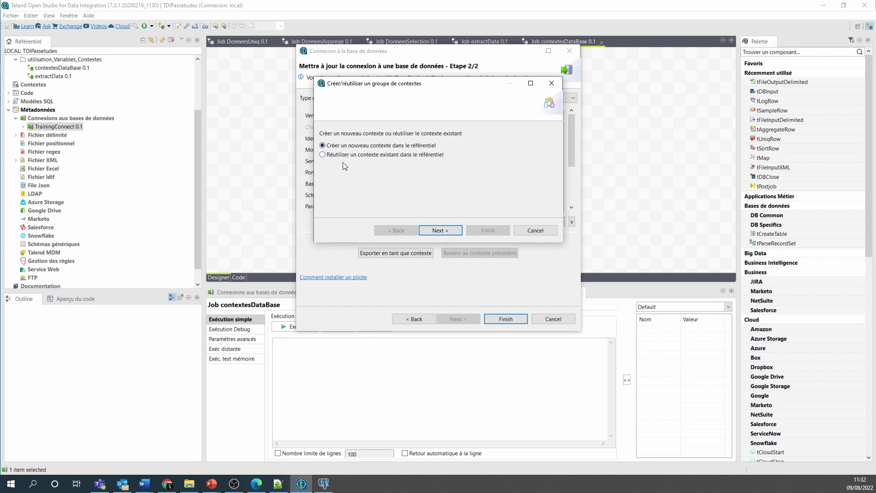
{"action": "left_click", "coordinate": [442, 231]}
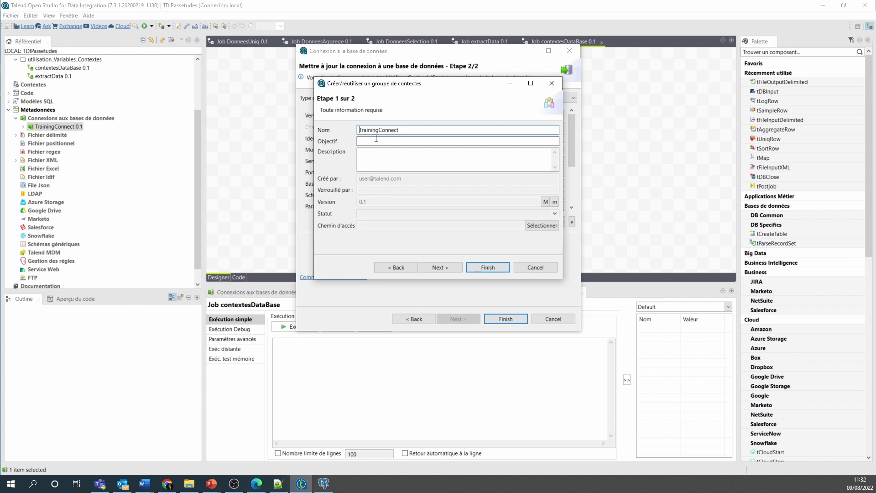
Name the context group Contexte_TrainingConnect and continue to its variable definitions
{"action": "type", "text": "Context"}
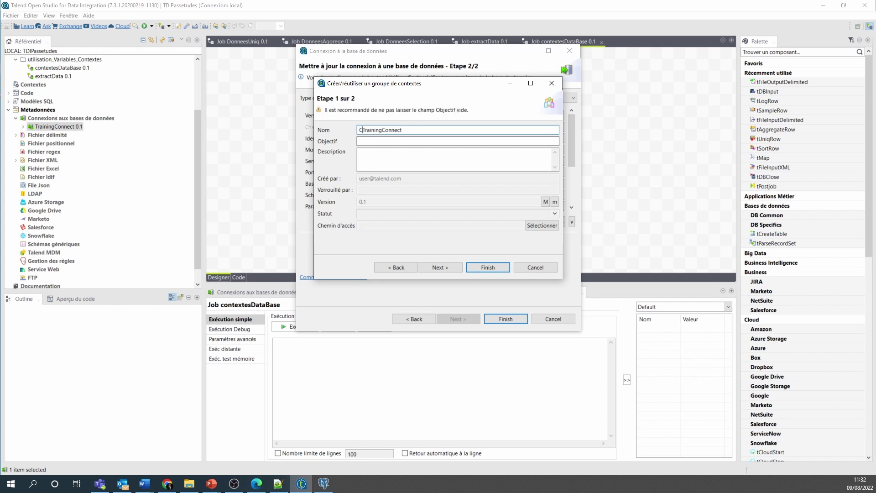
{"action": "type", "text": "e_"}
{"action": "left_click", "coordinate": [440, 268]}
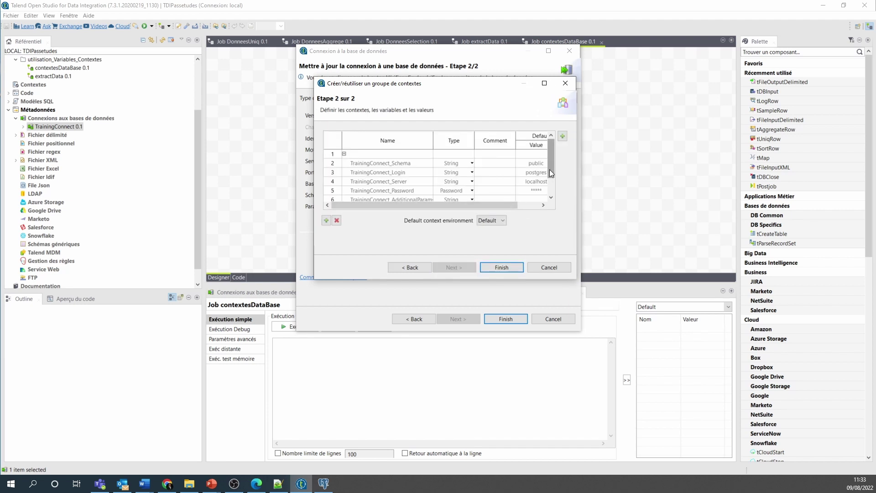
Rename the group's Default context to Developpement in the context configuration
{"action": "scroll", "coordinate": [550, 169], "scroll_direction": "down", "scroll_amount": 1}
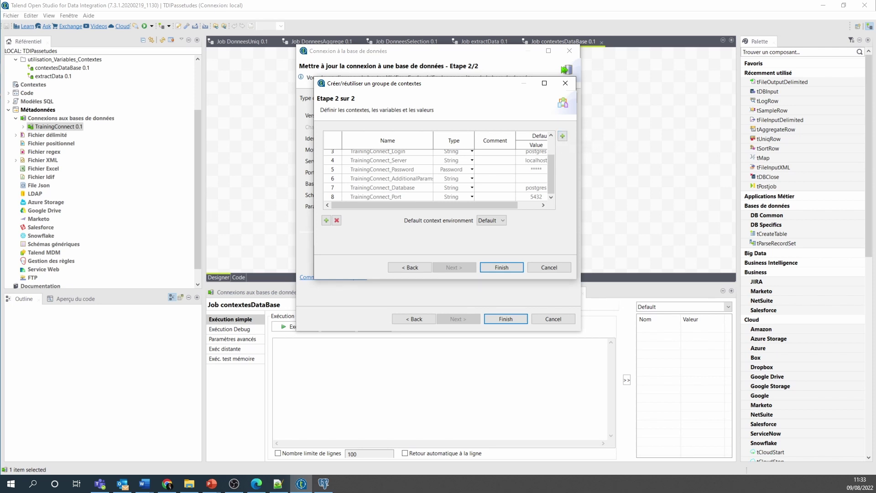
{"action": "key", "text": "alt+Tab"}
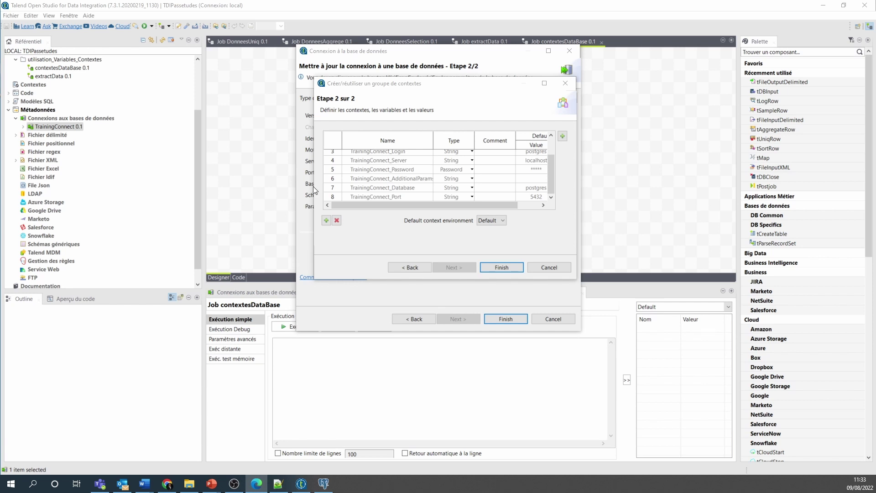
{"action": "left_click", "coordinate": [563, 136]}
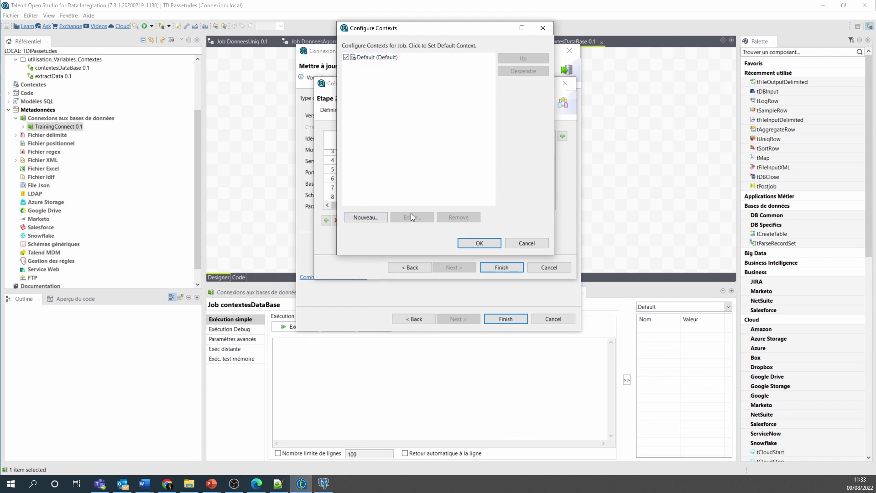
{"action": "left_click", "coordinate": [376, 58]}
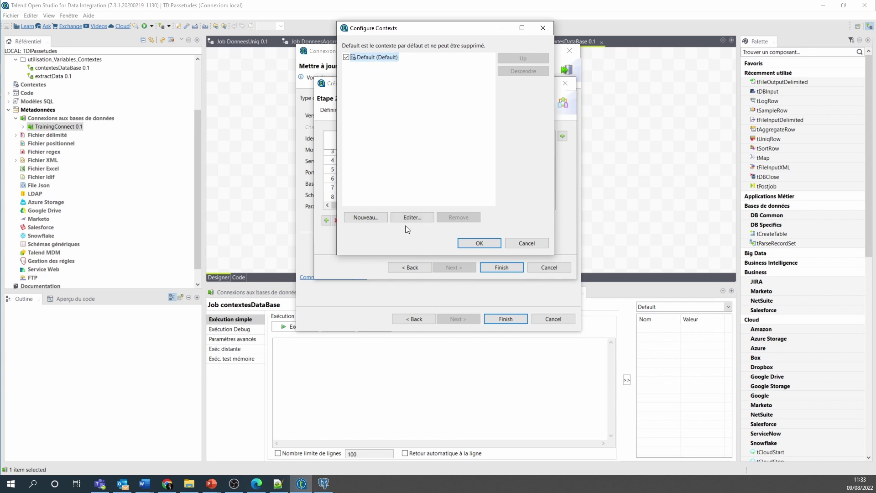
{"action": "left_click", "coordinate": [413, 216]}
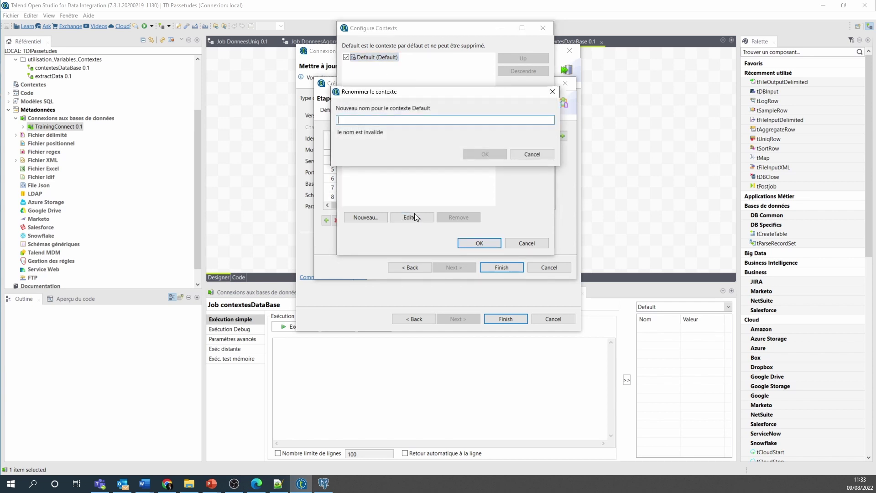
{"action": "type", "text": "Develo"}
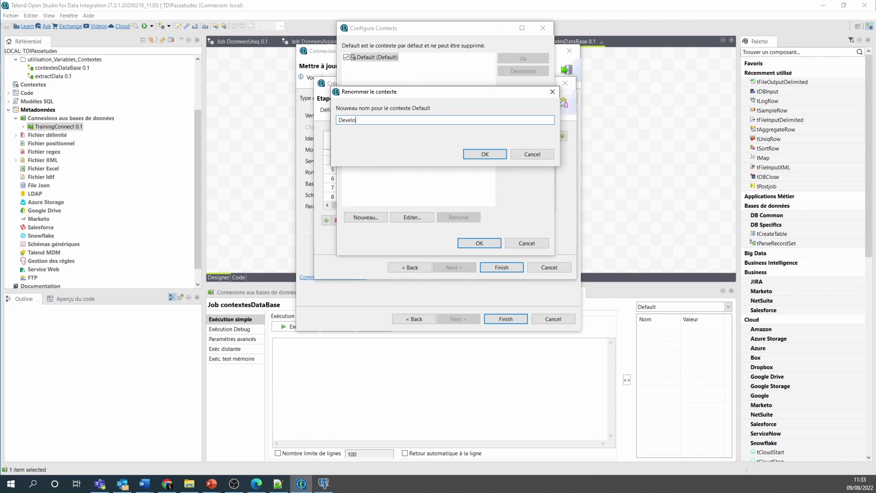
{"action": "type", "text": "ppement"}
{"action": "left_click", "coordinate": [484, 153]}
Add a second context named Test and apply the context configuration
{"action": "left_click", "coordinate": [366, 217]}
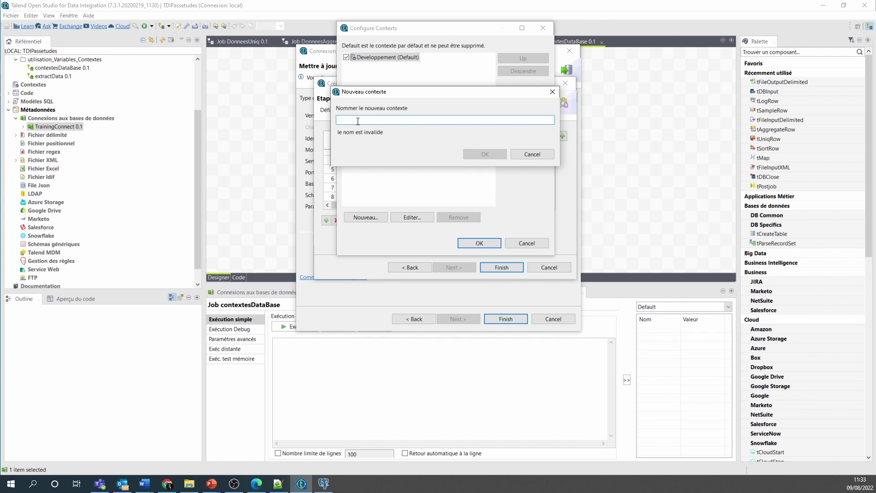
{"action": "type", "text": "Test"}
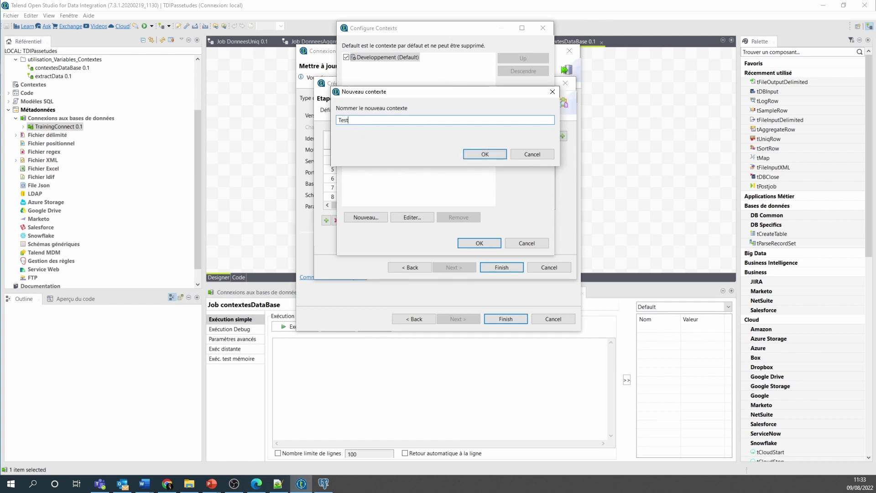
{"action": "left_click", "coordinate": [484, 155]}
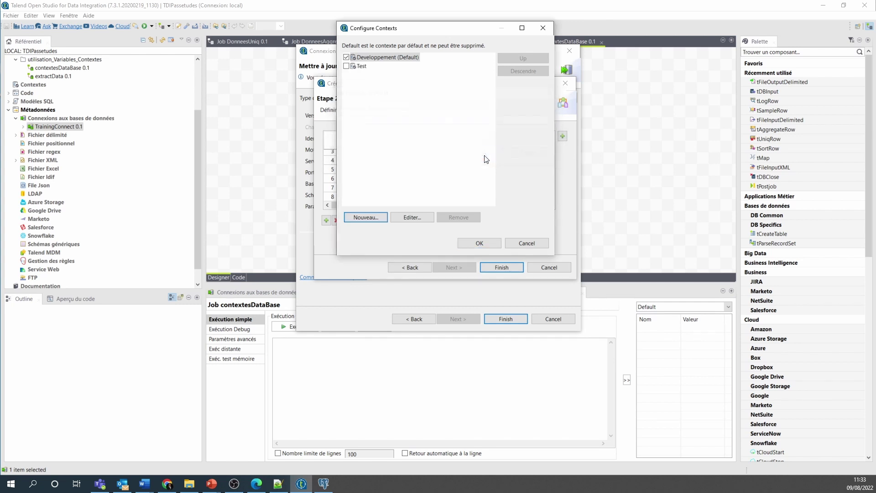
{"action": "left_click", "coordinate": [482, 245]}
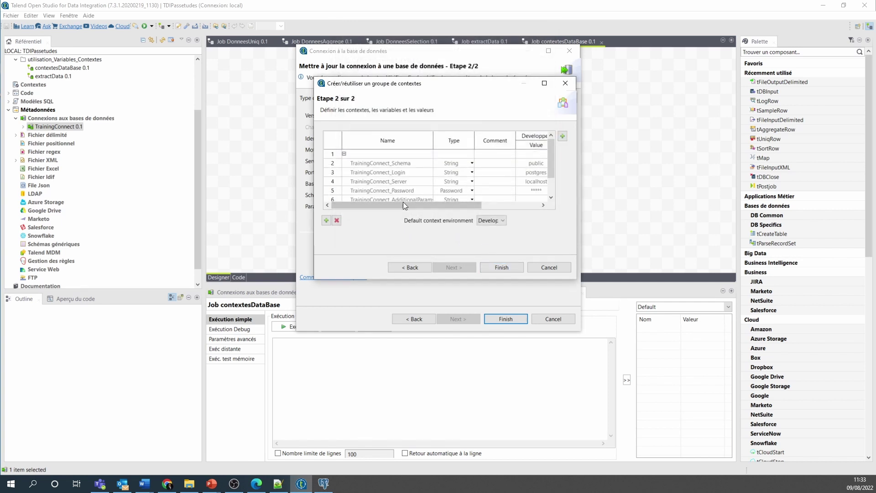
Check the variable values of both contexts, keep Developpement as the default environment and finish the context group
{"action": "left_click_drag", "start_coordinate": [403, 202], "coordinate": [506, 208]}
{"action": "left_click_drag", "start_coordinate": [503, 247], "coordinate": [478, 237]}
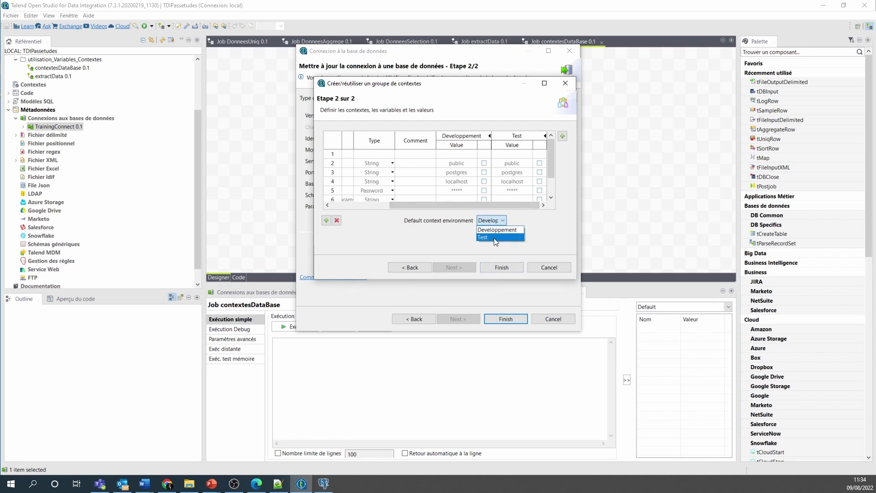
{"action": "left_click", "coordinate": [526, 218]}
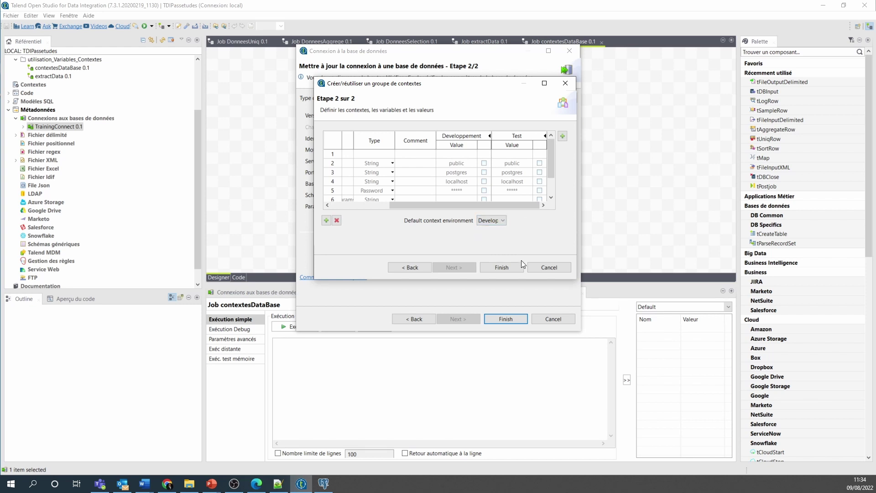
{"action": "left_click", "coordinate": [501, 269]}
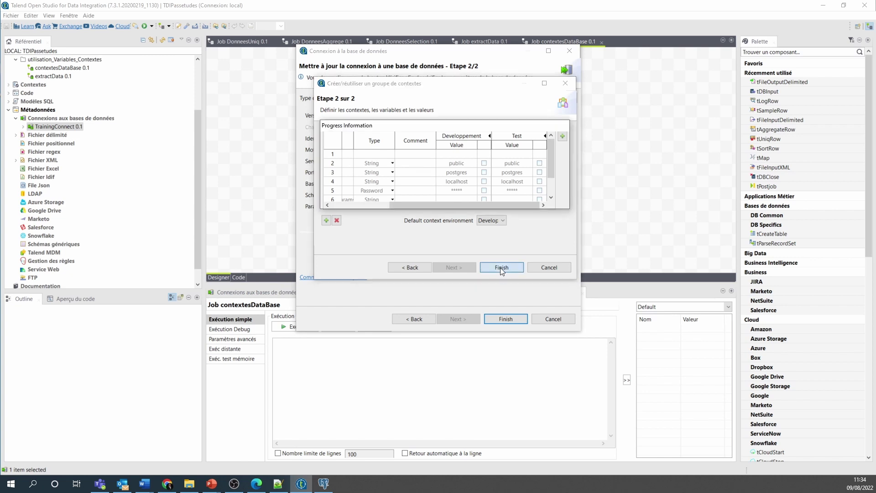
Save the TrainingConnect connection and propagate its modifications to the extractData and lireDBMetadata jobs
{"action": "left_click", "coordinate": [506, 319]}
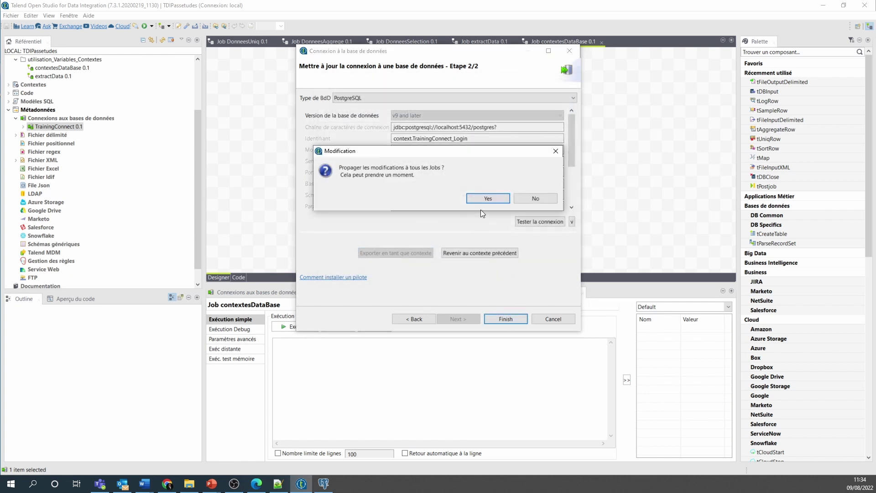
{"action": "left_click", "coordinate": [487, 199]}
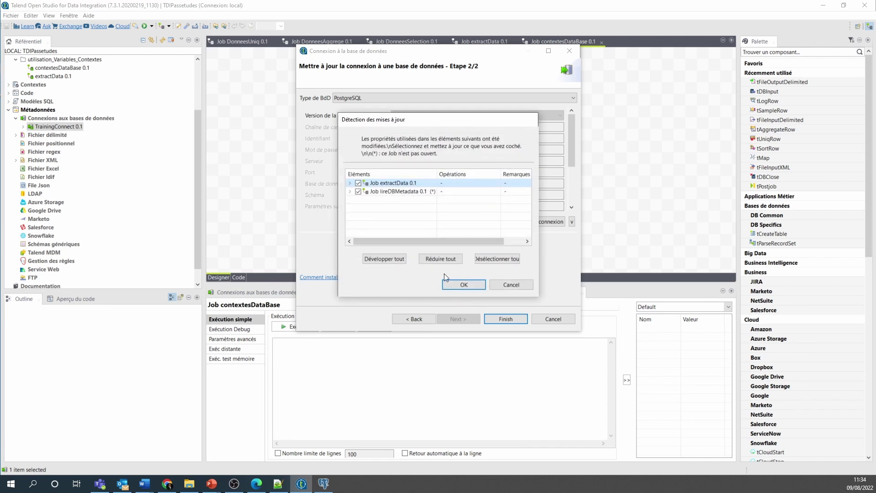
{"action": "left_click", "coordinate": [350, 191]}
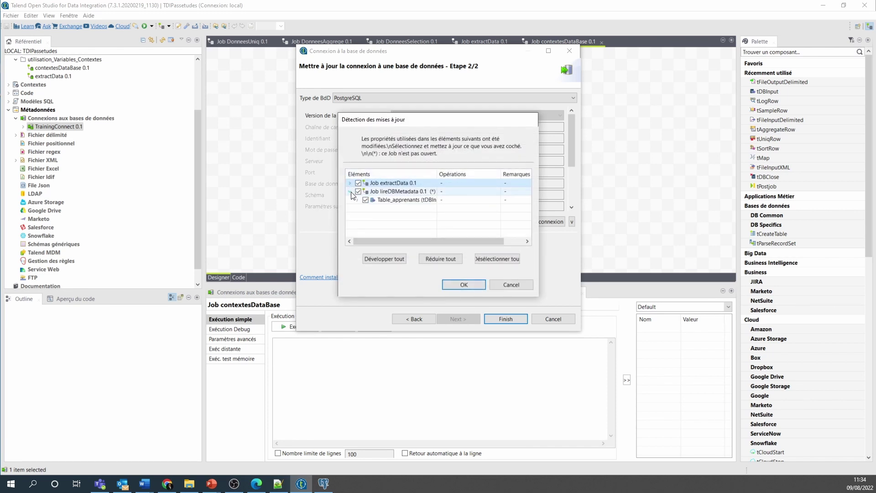
{"action": "left_click", "coordinate": [358, 200]}
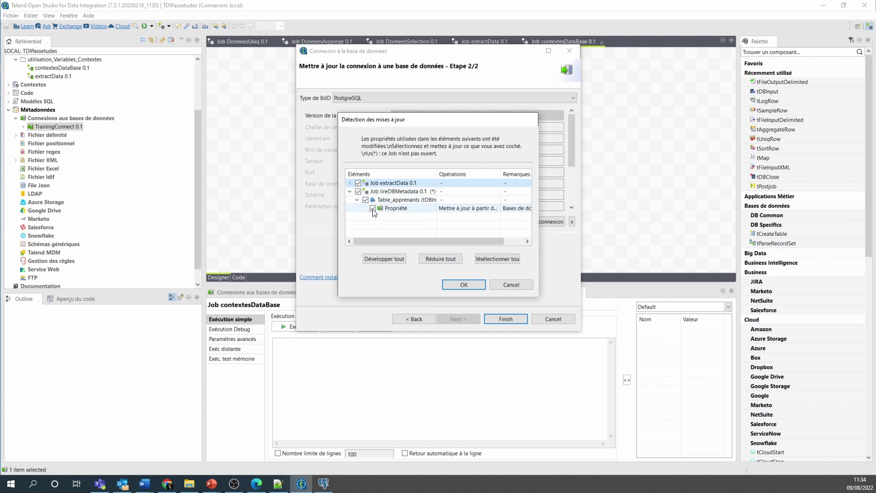
{"action": "left_click", "coordinate": [466, 283]}
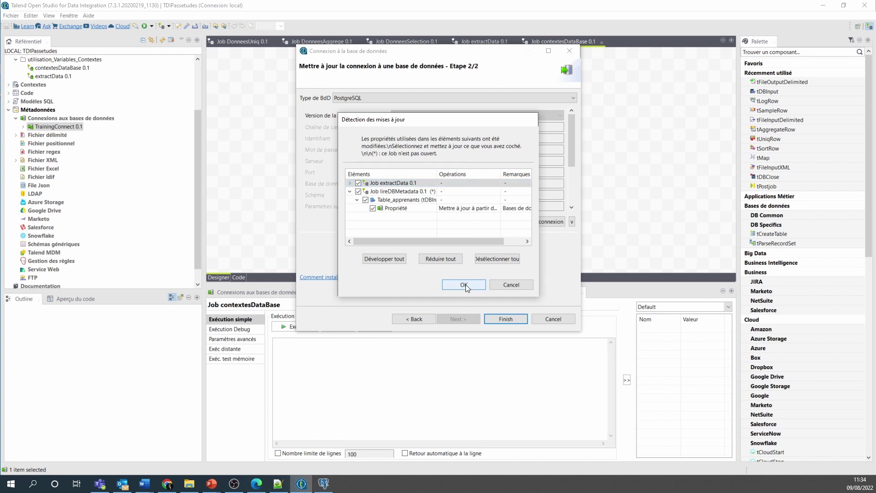
{"action": "left_click", "coordinate": [429, 212]}
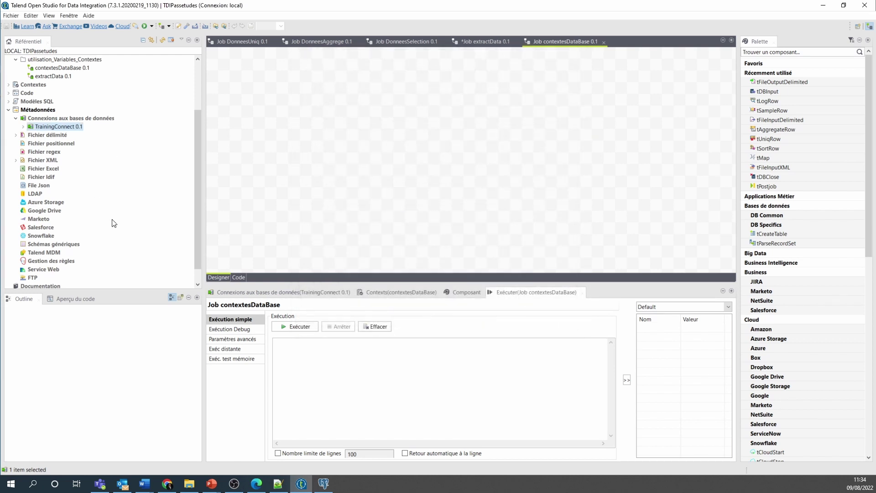
Locate the Contexte_TrainingConnect group under the repository's contexts and open the context variables of the contextesDataBase job
{"action": "left_click", "coordinate": [8, 84]}
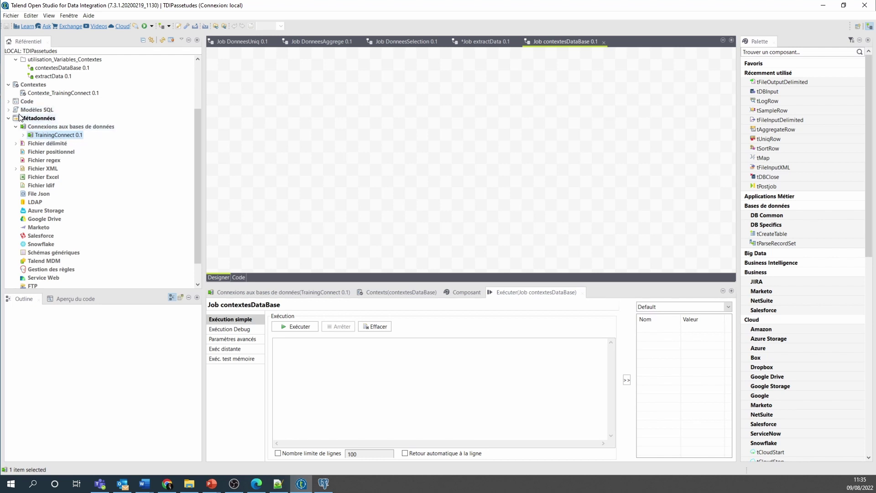
{"action": "left_click", "coordinate": [46, 93]}
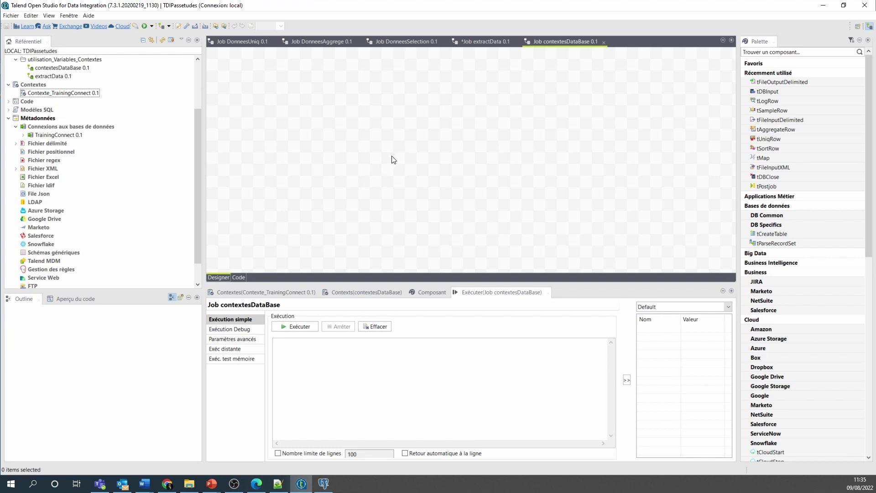
{"action": "left_click", "coordinate": [343, 295]}
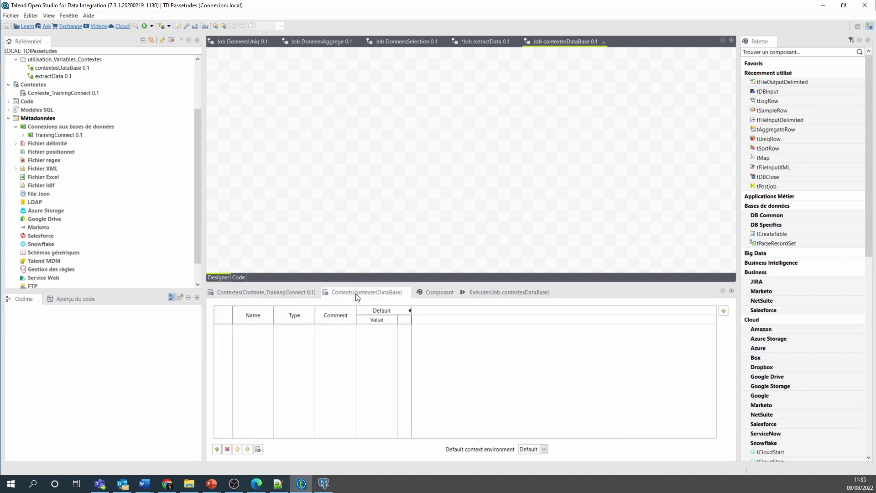
{"action": "scroll", "coordinate": [90, 157], "scroll_direction": "up", "scroll_amount": 3}
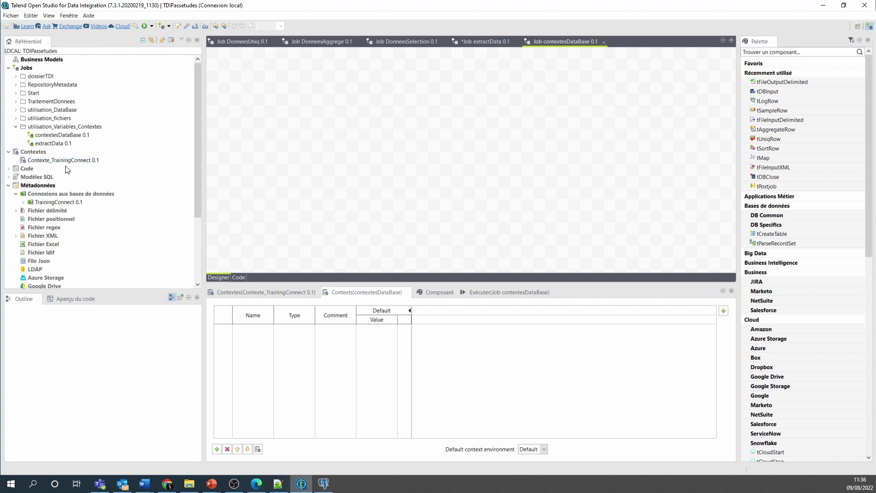
Add a tDBInput component to the empty canvas of the contextesDataBase job
{"action": "left_click", "coordinate": [299, 129]}
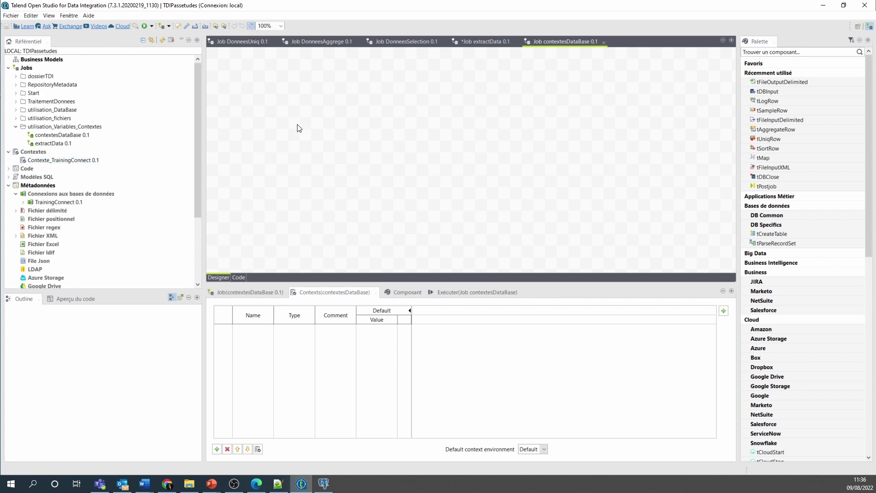
{"action": "type", "text": "t"}
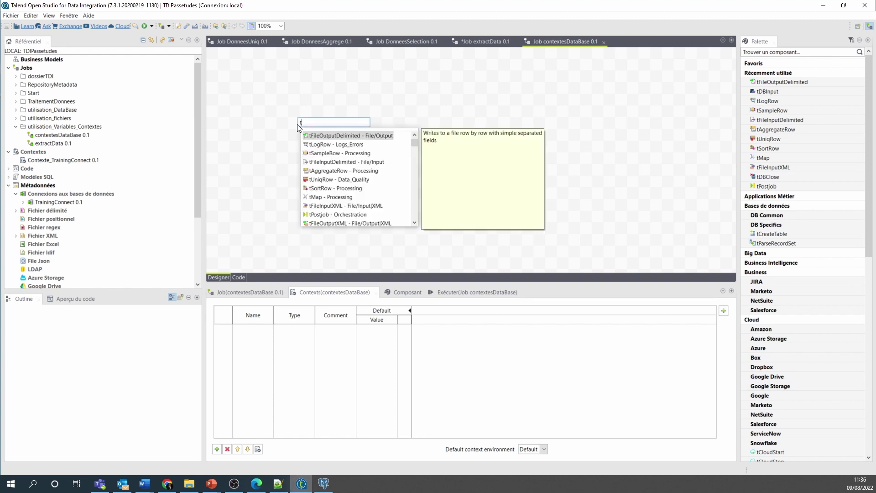
{"action": "type", "text": "d"}
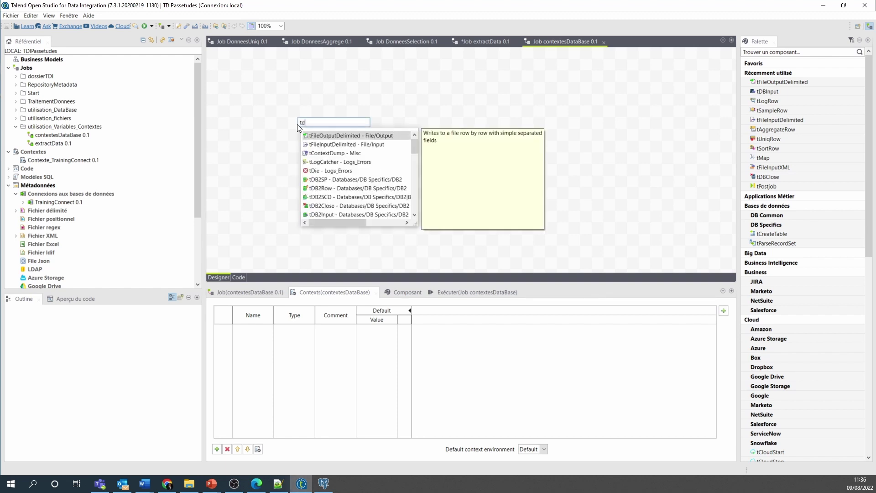
{"action": "type", "text": "bin"}
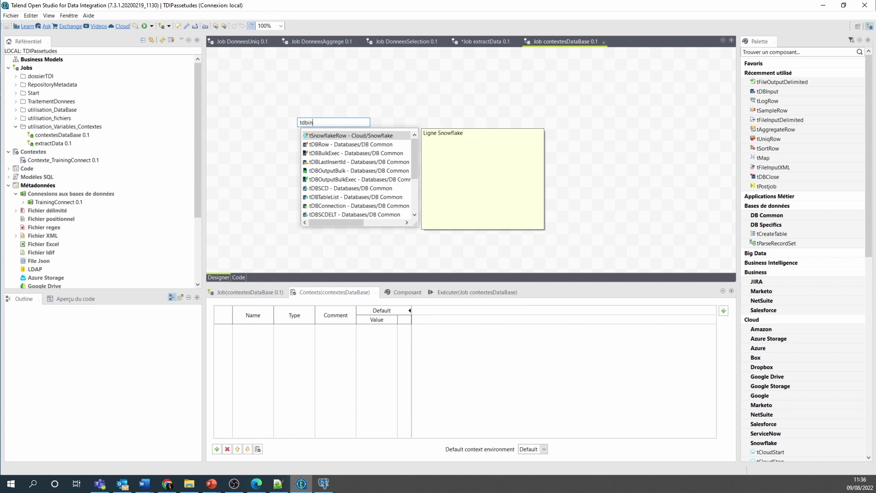
{"action": "key", "text": "Down"}
{"action": "key", "text": "Down"}
{"action": "key", "text": "Down"}
{"action": "key", "text": "Down"}
{"action": "key", "text": "Down"}
{"action": "key", "text": "Down"}
{"action": "key", "text": "Down"}
{"action": "key", "text": "Down"}
{"action": "key", "text": "Down"}
{"action": "key", "text": "Down"}
{"action": "key", "text": "Down"}
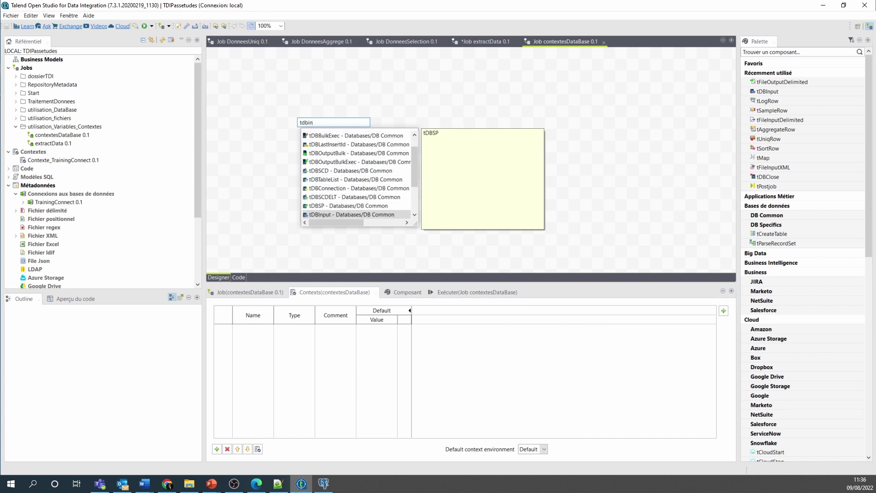
{"action": "key", "text": "Return"}
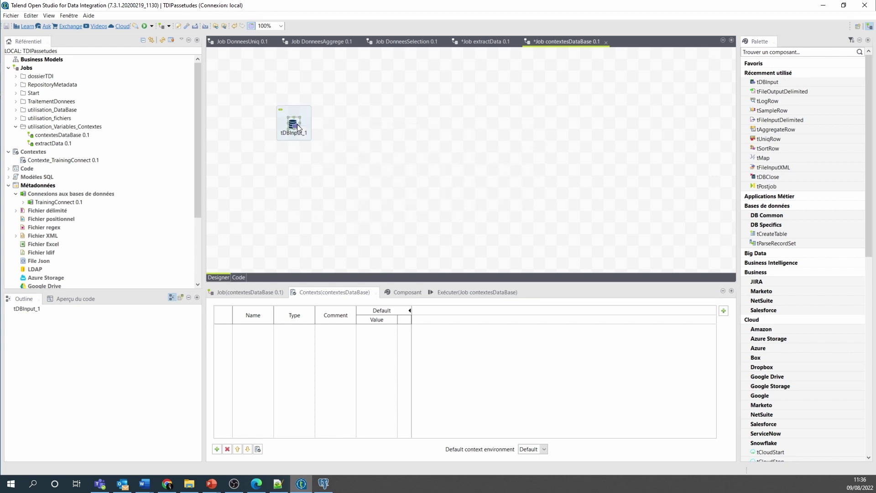
Set the tDBInput component's database type to PostgreSQL and apply it
{"action": "left_click", "coordinate": [396, 293]}
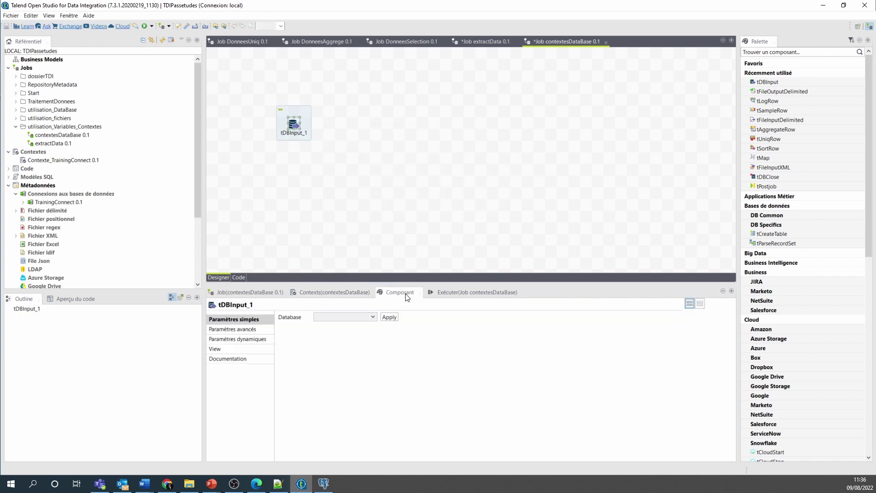
{"action": "left_click", "coordinate": [375, 319]}
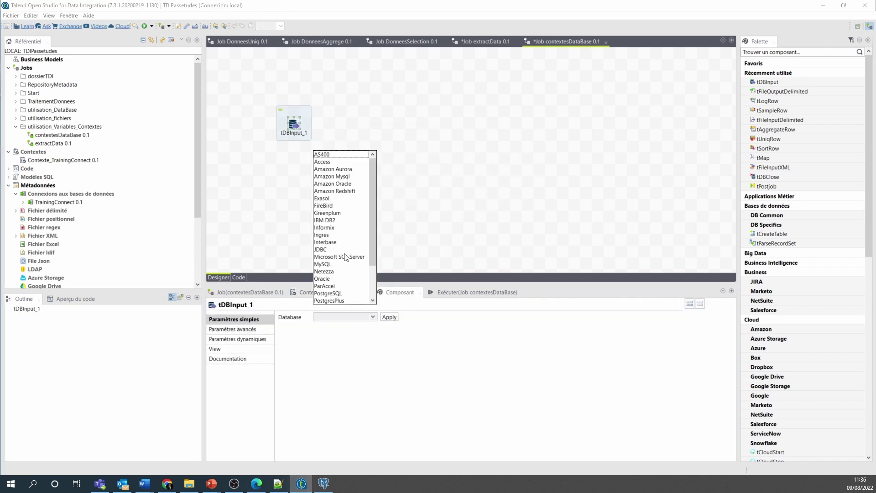
{"action": "left_click", "coordinate": [331, 295]}
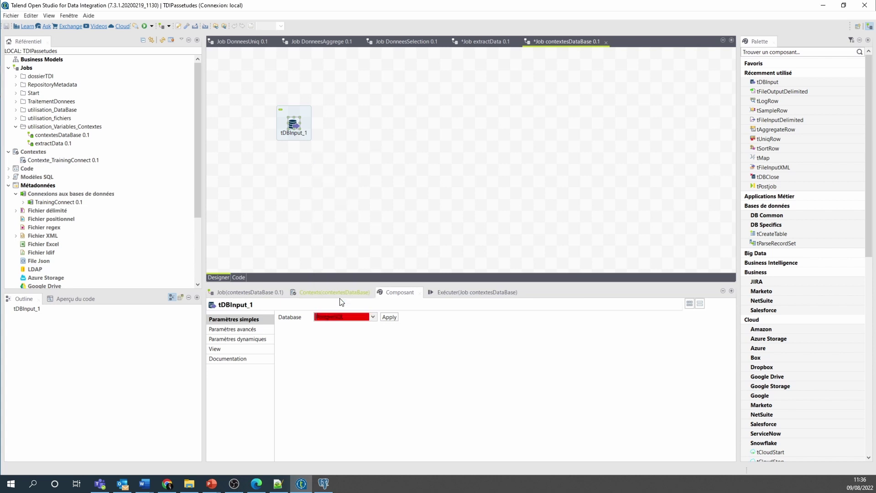
{"action": "left_click", "coordinate": [389, 317]}
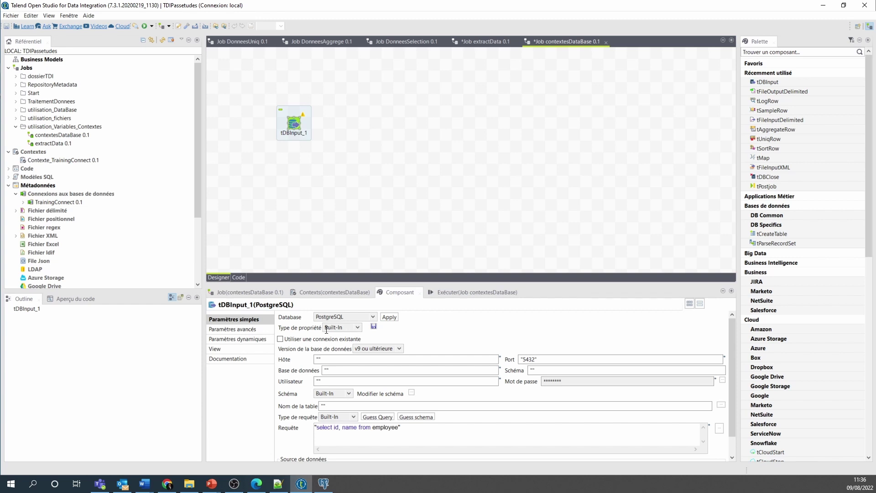
Set the tDBInput property type to Référentiel and link it to the TrainingConnect connection
{"action": "left_click", "coordinate": [358, 328]}
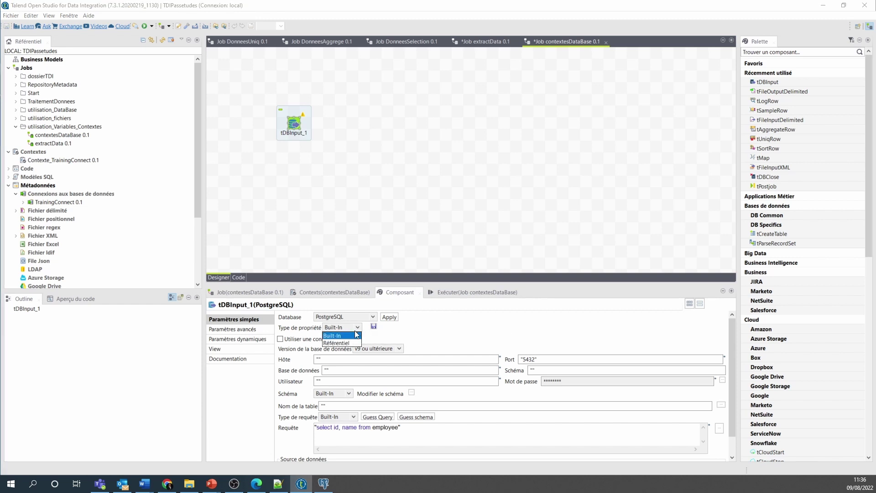
{"action": "left_click", "coordinate": [338, 343]}
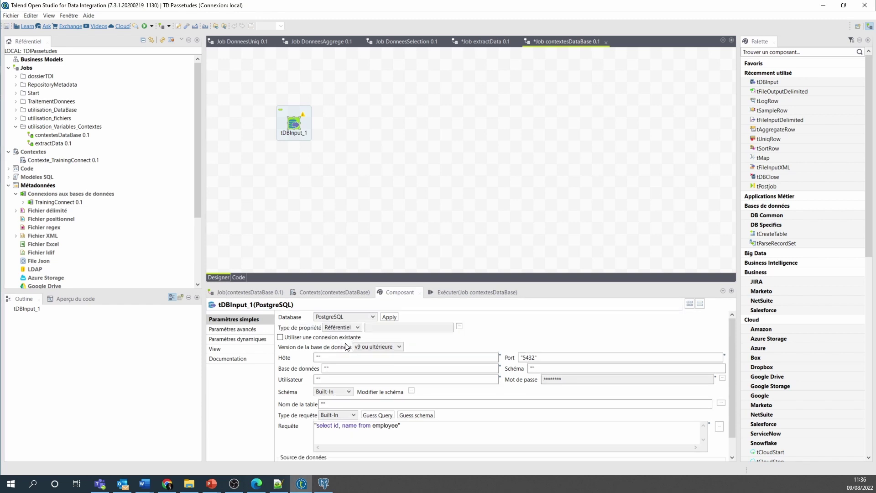
{"action": "left_click", "coordinate": [459, 326]}
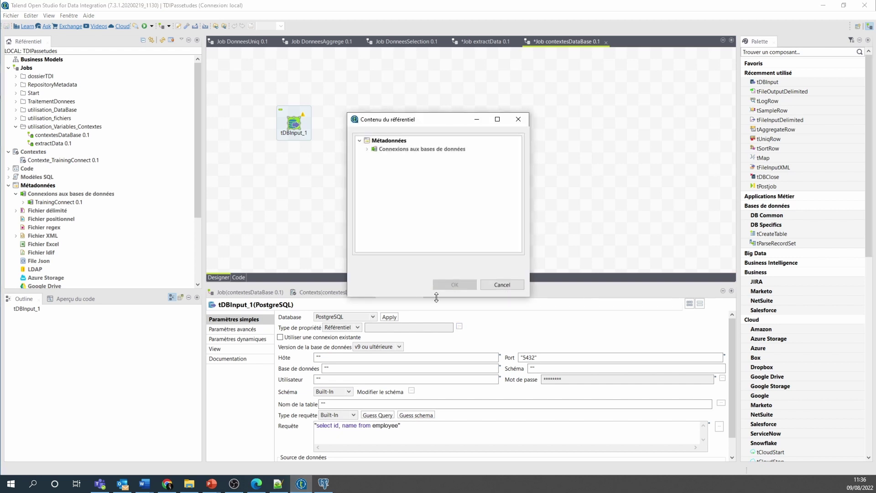
{"action": "left_click", "coordinate": [377, 152]}
{"action": "left_click", "coordinate": [367, 149]}
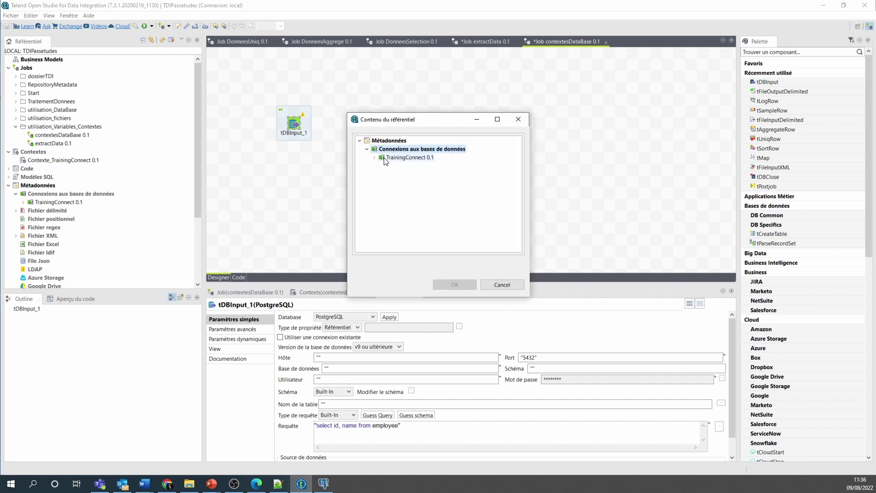
{"action": "left_click", "coordinate": [386, 160]}
{"action": "left_click", "coordinate": [456, 285]}
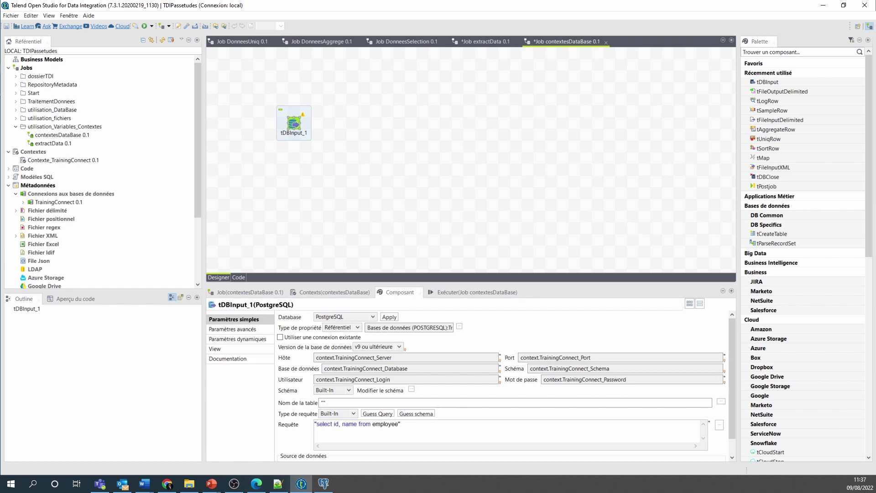
Import the repository's Contexte_TrainingConnect variables into the job together with its context group
{"action": "left_click", "coordinate": [332, 294]}
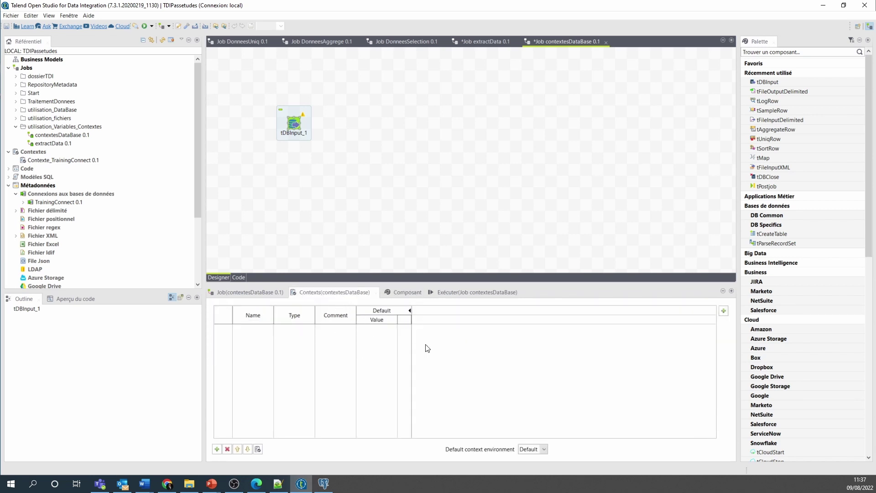
{"action": "left_click", "coordinate": [258, 450]}
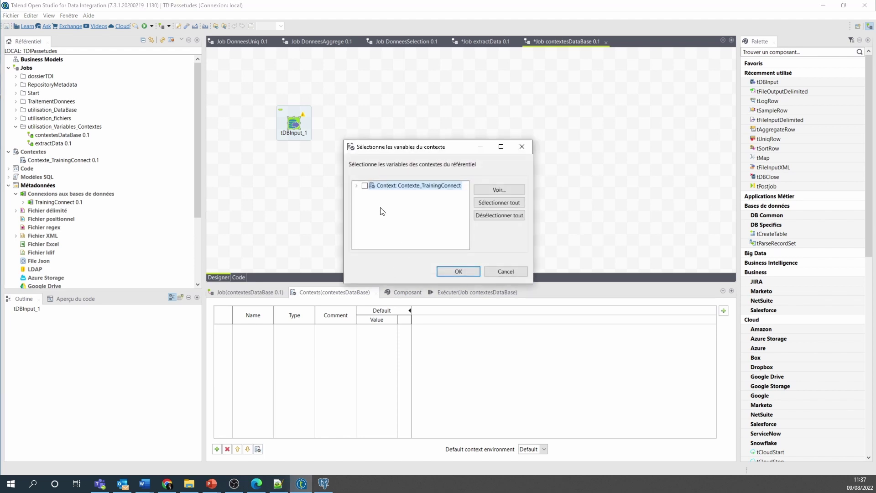
{"action": "left_click", "coordinate": [456, 273]}
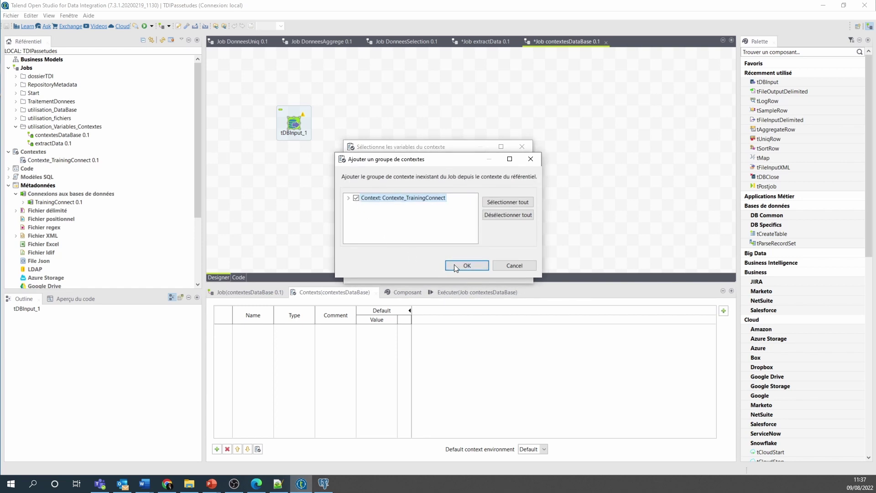
{"action": "left_click", "coordinate": [457, 265]}
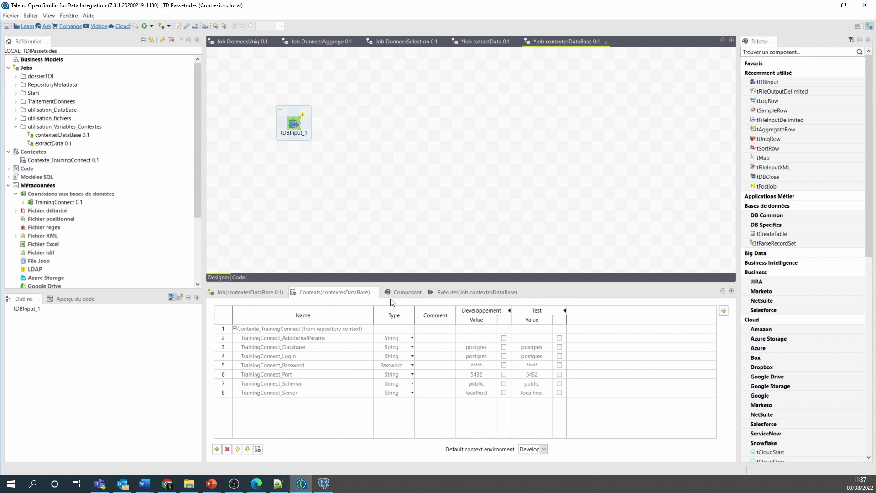
Add a tLogRow component to the canvas beside tDBInput_1
{"action": "left_click", "coordinate": [413, 292]}
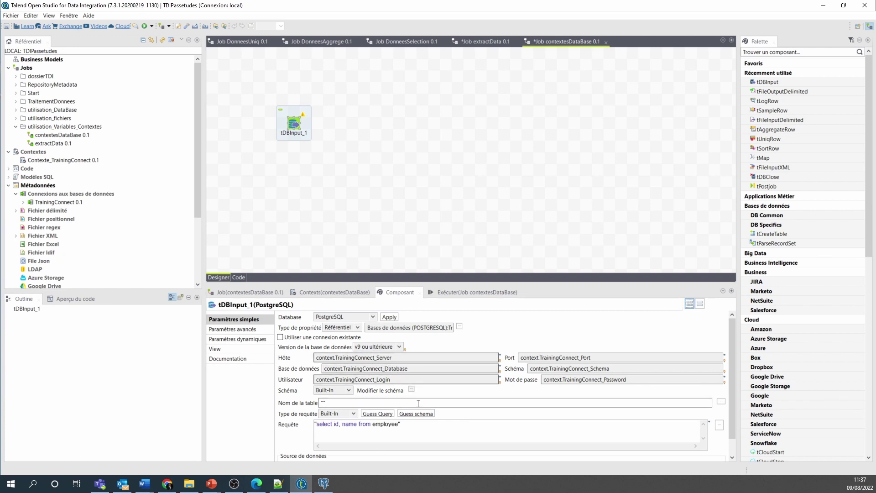
{"action": "left_click", "coordinate": [429, 123]}
{"action": "type", "text": "tlog"}
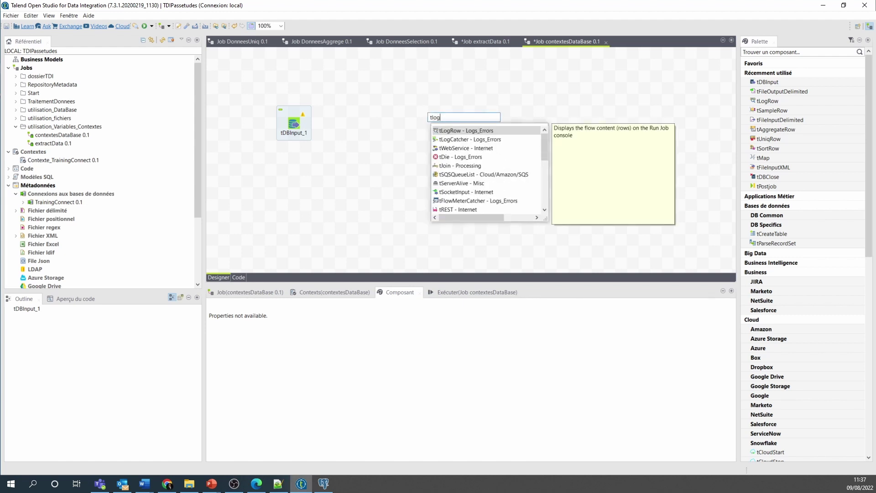
{"action": "key", "text": "Return"}
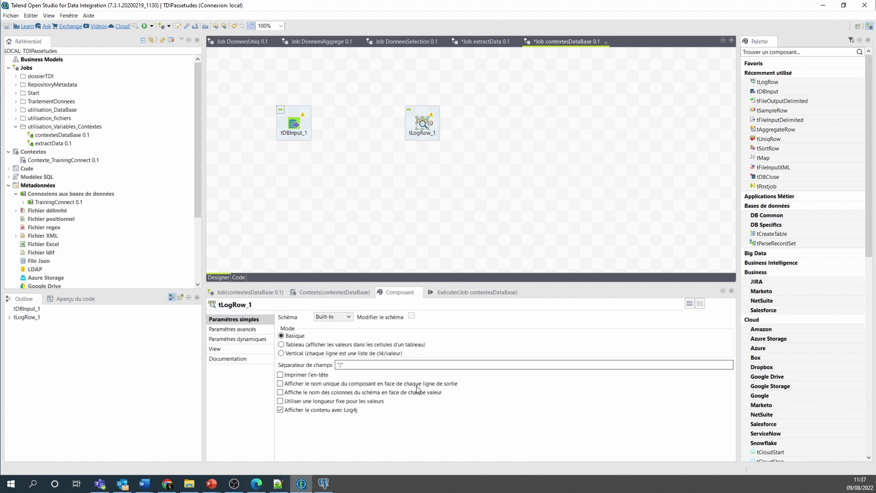
Set the tLogRow component to Tableau display mode and change its label to console
{"action": "left_click", "coordinate": [281, 345]}
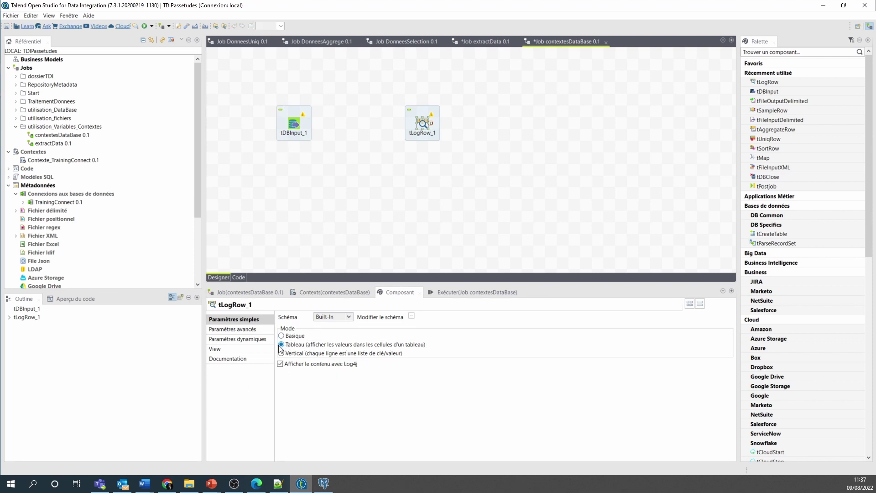
{"action": "left_click", "coordinate": [243, 349]}
{"action": "left_click_drag", "start_coordinate": [372, 317], "coordinate": [318, 319]}
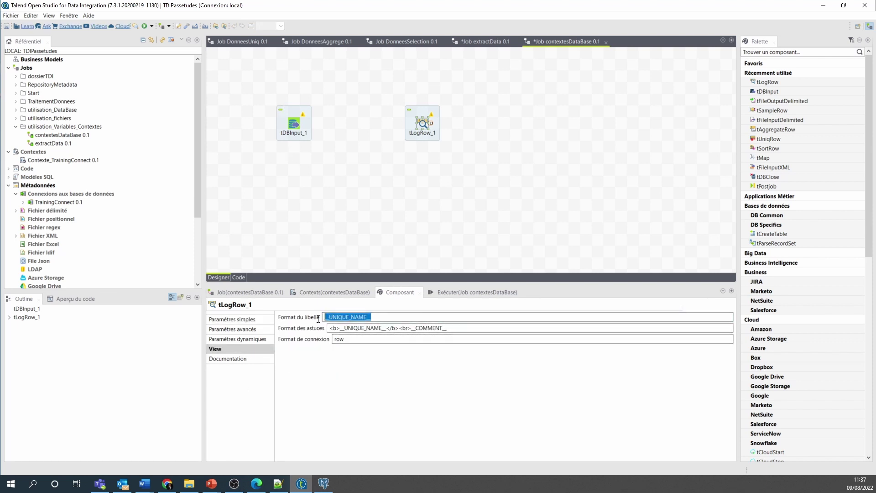
{"action": "type", "text": "console"}
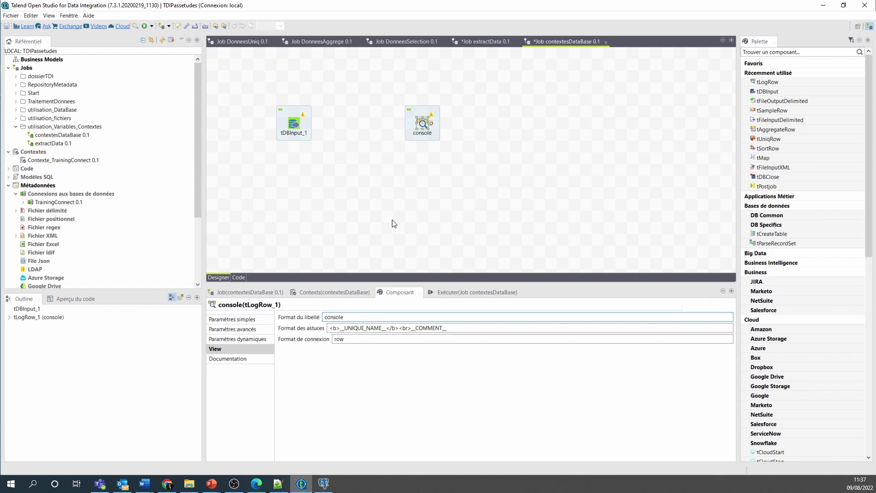
{"action": "left_click", "coordinate": [440, 180]}
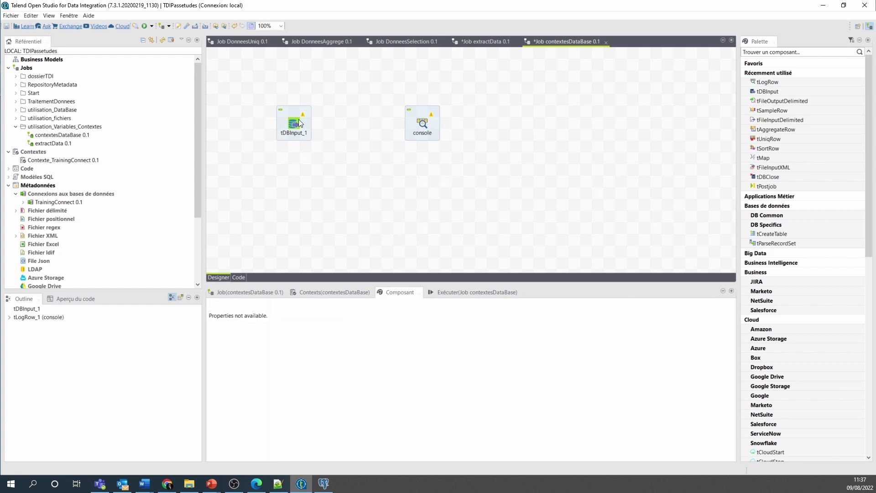
Select apprenants from the postgres database as the table name for tDBInput_1
{"action": "left_click", "coordinate": [299, 122]}
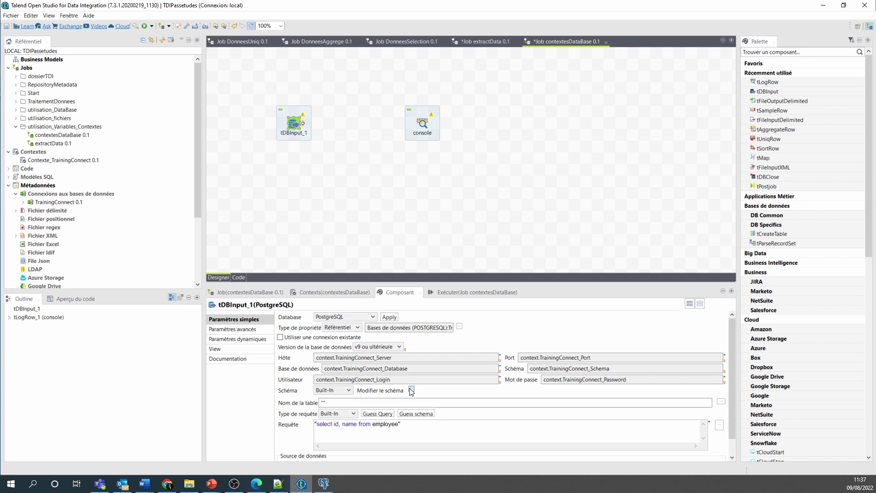
{"action": "left_click", "coordinate": [722, 402]}
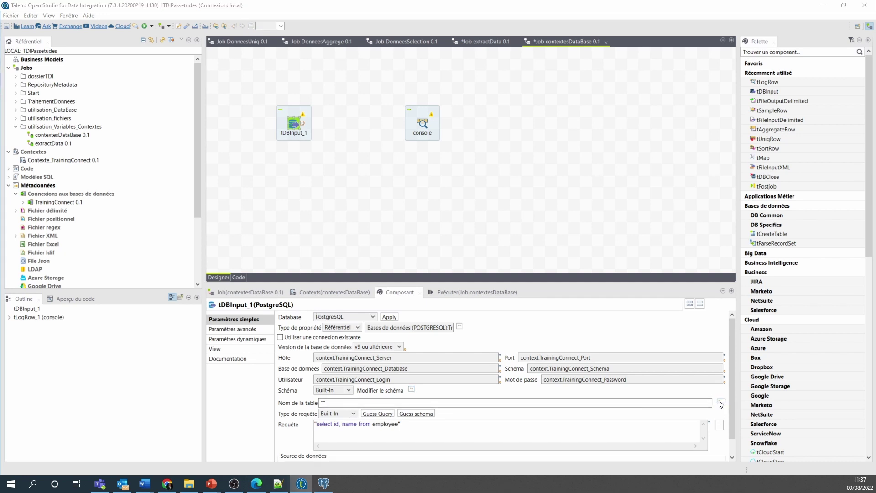
{"action": "left_click", "coordinate": [448, 259]}
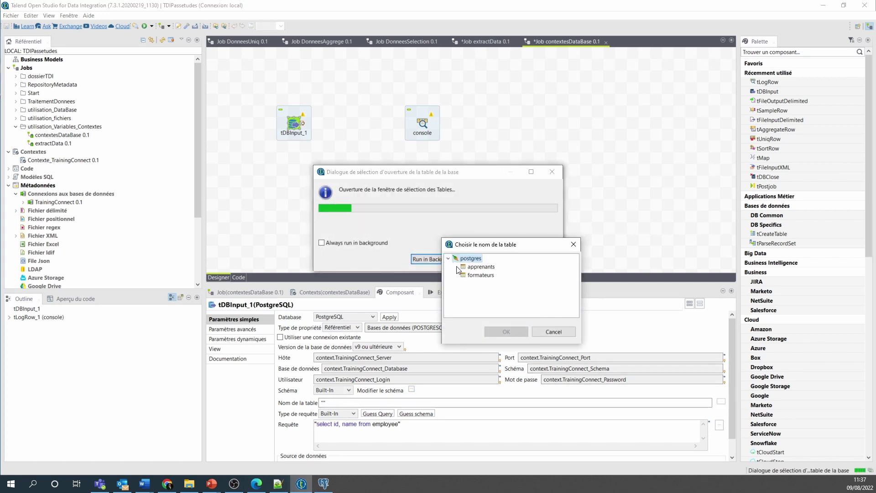
{"action": "left_click", "coordinate": [477, 268]}
{"action": "left_click", "coordinate": [507, 332]}
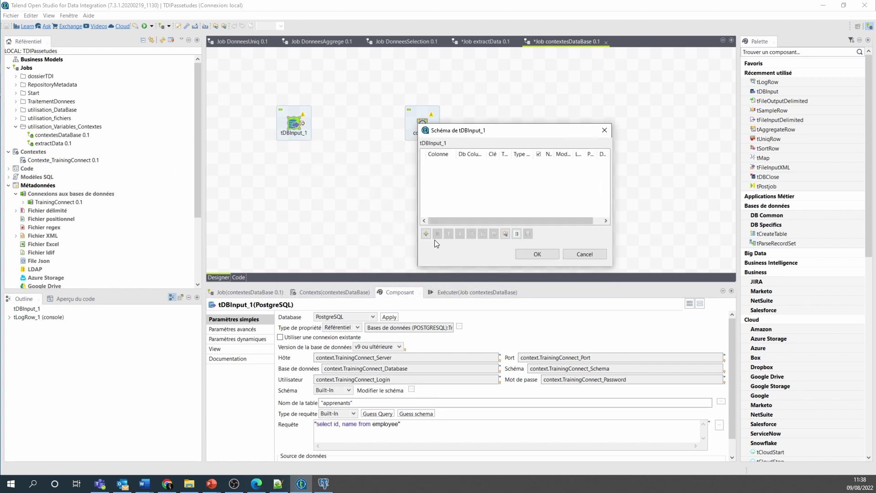
Add four new columns to the schema of tDBInput_1
{"action": "left_click", "coordinate": [425, 235]}
{"action": "left_click", "coordinate": [426, 234]}
{"action": "left_click", "coordinate": [426, 234]}
{"action": "left_click", "coordinate": [426, 234]}
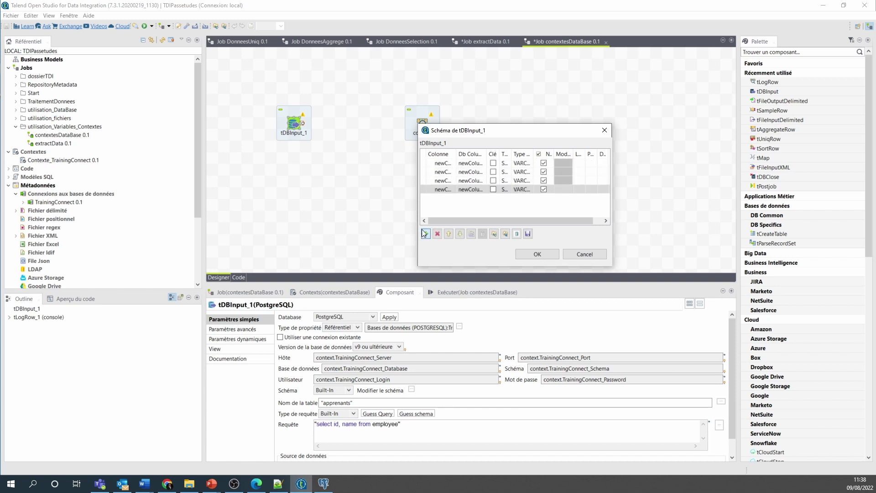
Name the first two columns of the tDBInput_1 schema nom and prenom
{"action": "left_click", "coordinate": [437, 162]}
{"action": "left_click", "coordinate": [437, 163]}
{"action": "type", "text": "nom"}
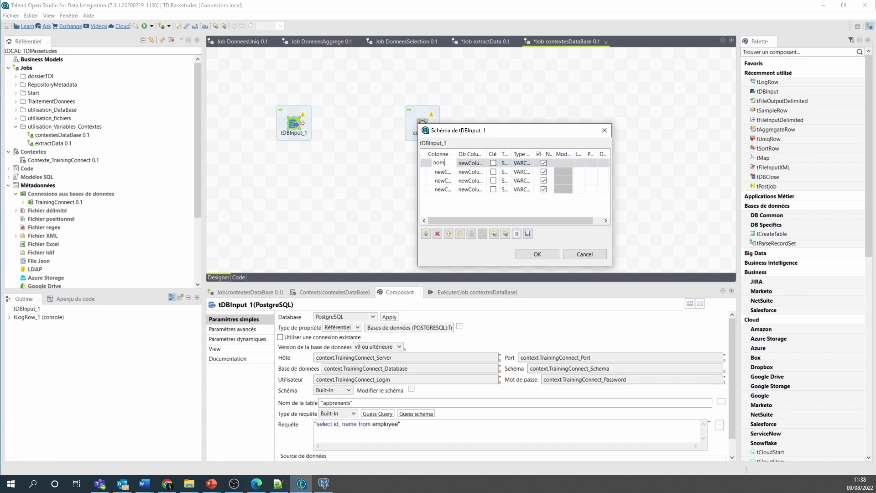
{"action": "left_click", "coordinate": [436, 172]}
{"action": "left_click", "coordinate": [436, 172]}
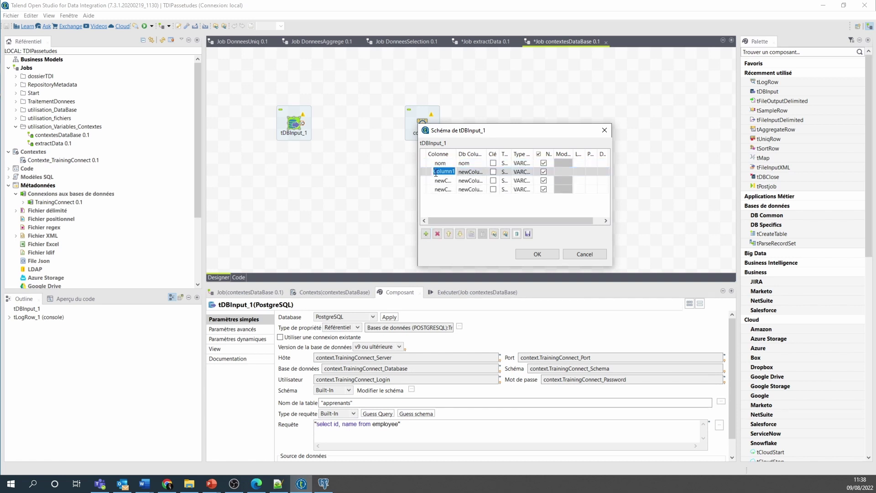
{"action": "type", "text": "prenom"}
Consult the file open in the text editor, return to the tDBInput_1 schema and name its third column age
{"action": "left_click", "coordinate": [277, 485]}
{"action": "key", "text": "ctrl+End"}
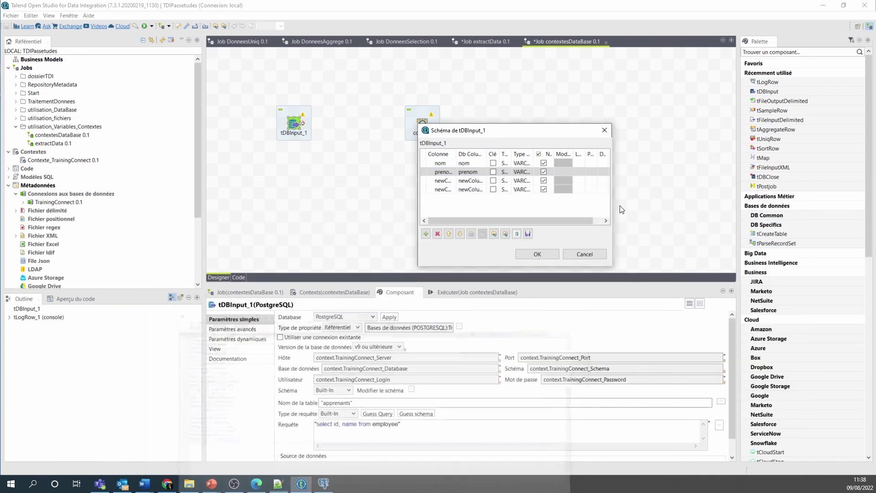
{"action": "left_click", "coordinate": [745, 195]}
{"action": "left_click", "coordinate": [441, 181]}
{"action": "left_click", "coordinate": [441, 181]}
{"action": "type", "text": "age"}
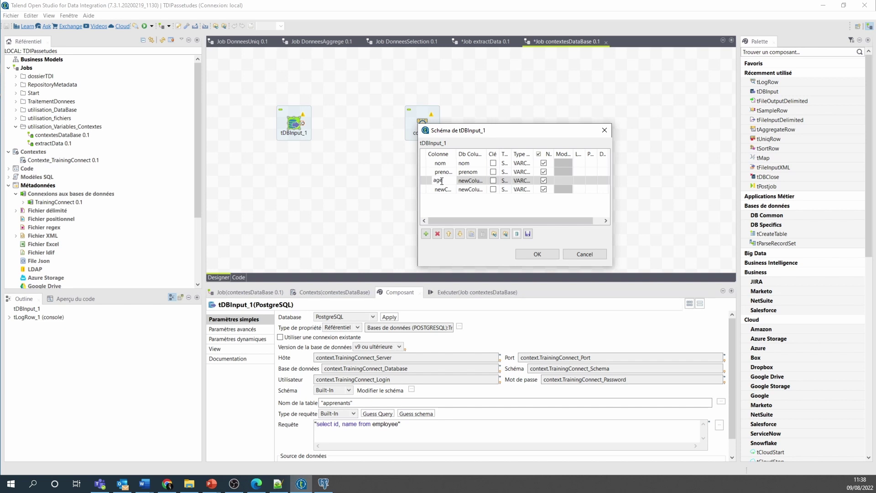
Name the fourth column of the tDBInput_1 schema ville
{"action": "left_click", "coordinate": [442, 188]}
{"action": "left_click", "coordinate": [441, 188]}
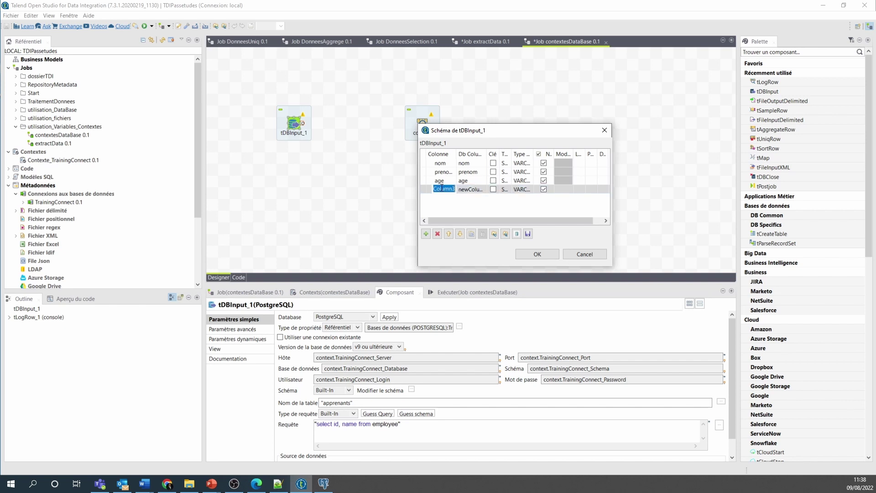
{"action": "type", "text": "ville"}
Change the type of the age column to int | Integer and accept the tDBInput_1 schema
{"action": "left_click", "coordinate": [475, 182]}
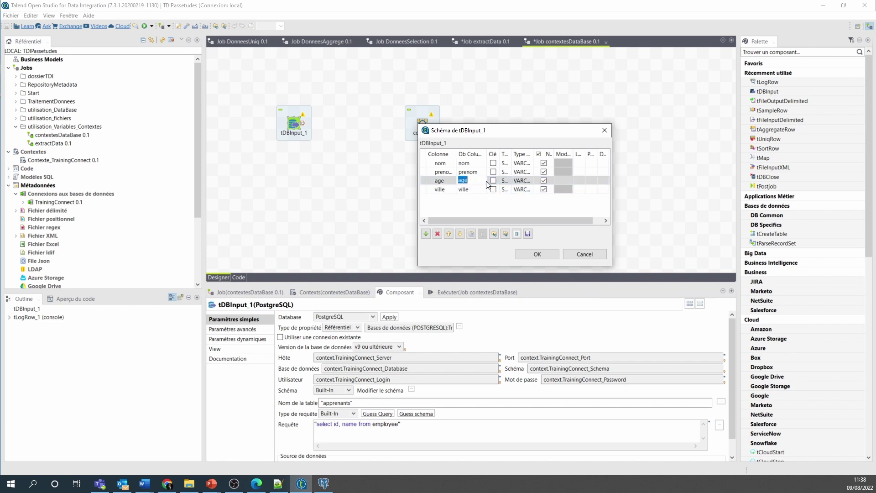
{"action": "left_click", "coordinate": [481, 180]}
{"action": "left_click", "coordinate": [507, 181]}
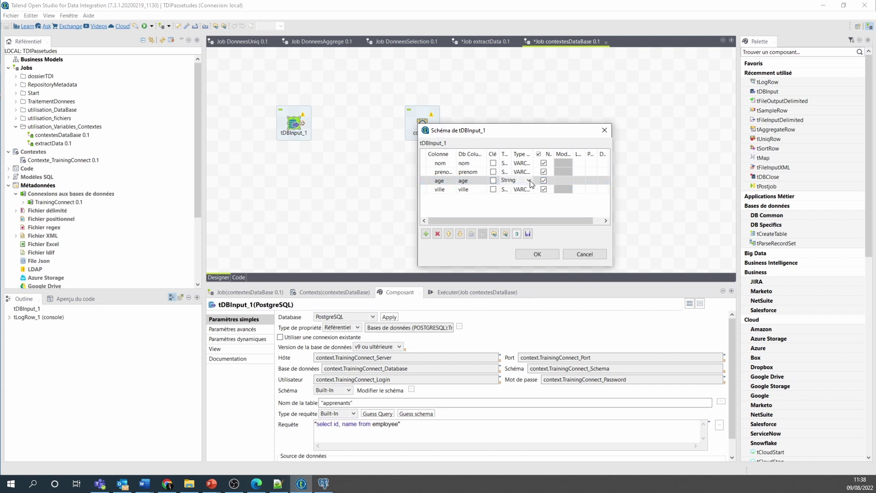
{"action": "left_click", "coordinate": [530, 182]}
{"action": "left_click", "coordinate": [513, 247]}
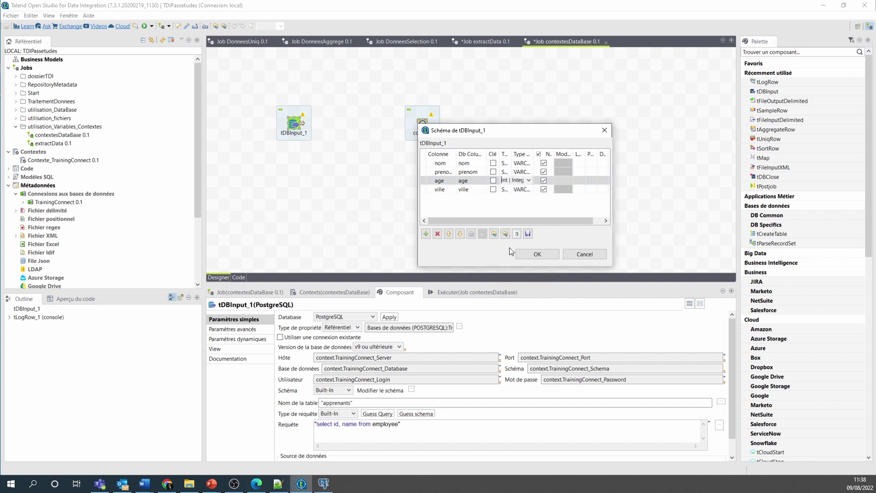
{"action": "left_click", "coordinate": [537, 254]}
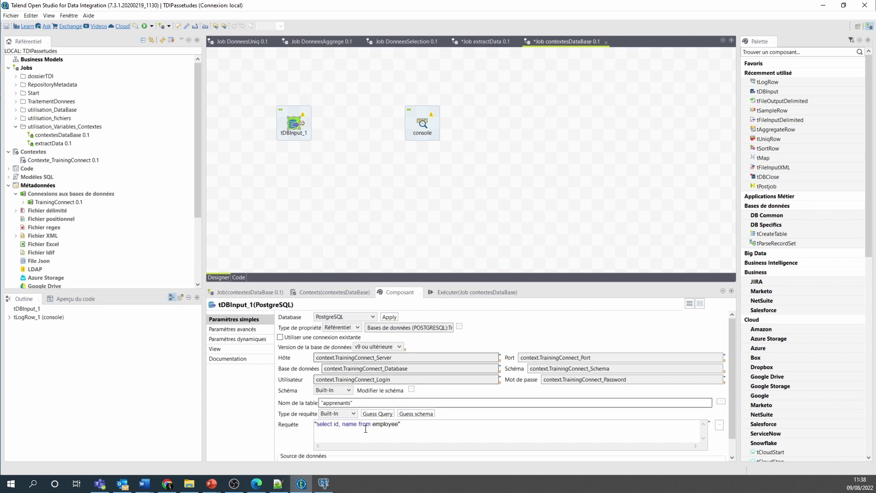
Generate the SELECT query of tDBInput_1 from its schema and link the component to console with a Main row
{"action": "left_click", "coordinate": [379, 414]}
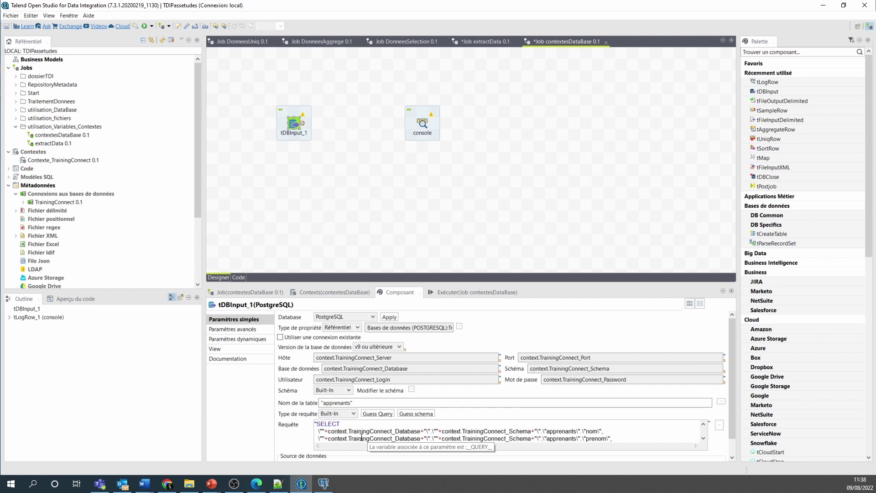
{"action": "scroll", "coordinate": [430, 437], "scroll_direction": "down", "scroll_amount": 1}
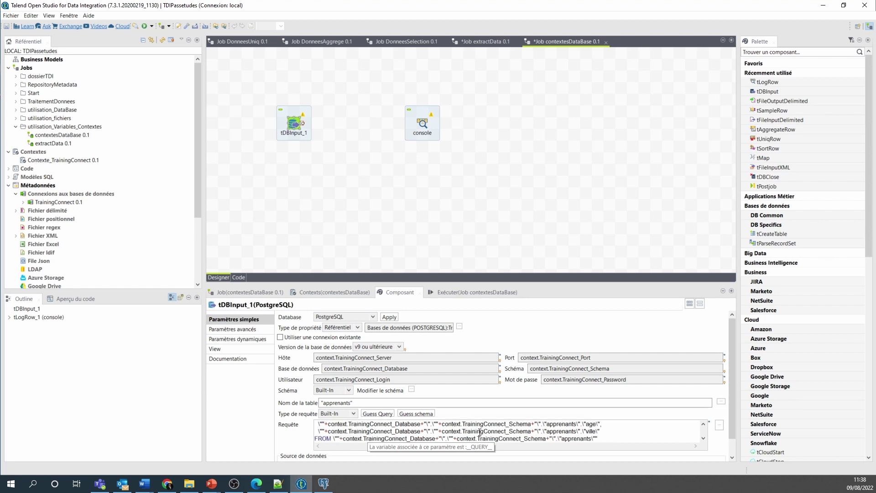
{"action": "right_click", "coordinate": [297, 128]}
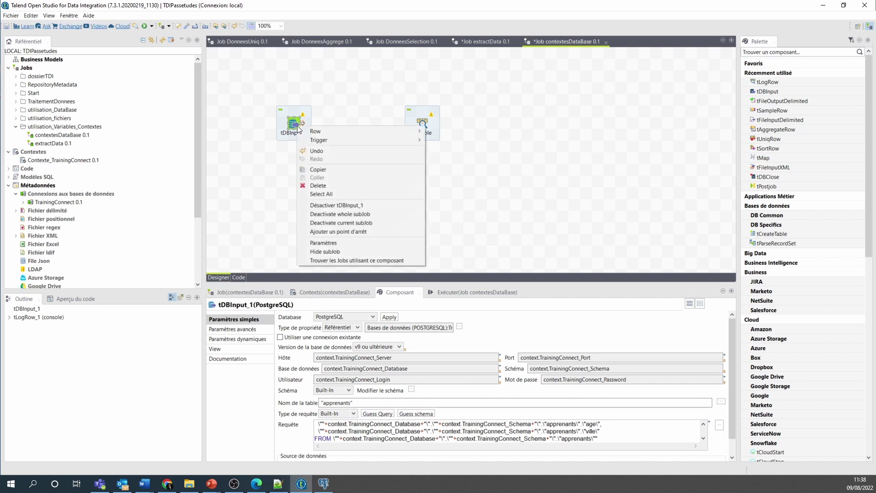
{"action": "mouse_move", "coordinate": [342, 131]}
{"action": "left_click", "coordinate": [445, 131]}
{"action": "left_click", "coordinate": [423, 124]}
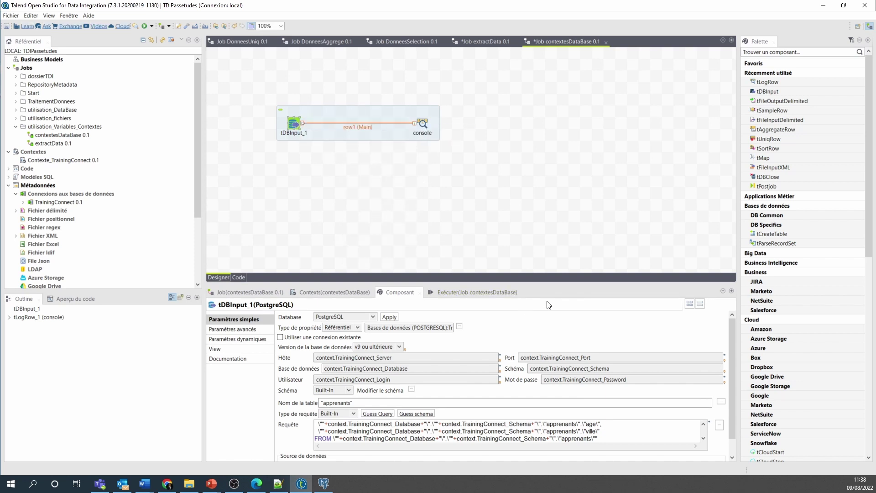
Run the contextesDataBase job with the Developpement context and review the apprenants rows from the start of the output
{"action": "left_click", "coordinate": [437, 296]}
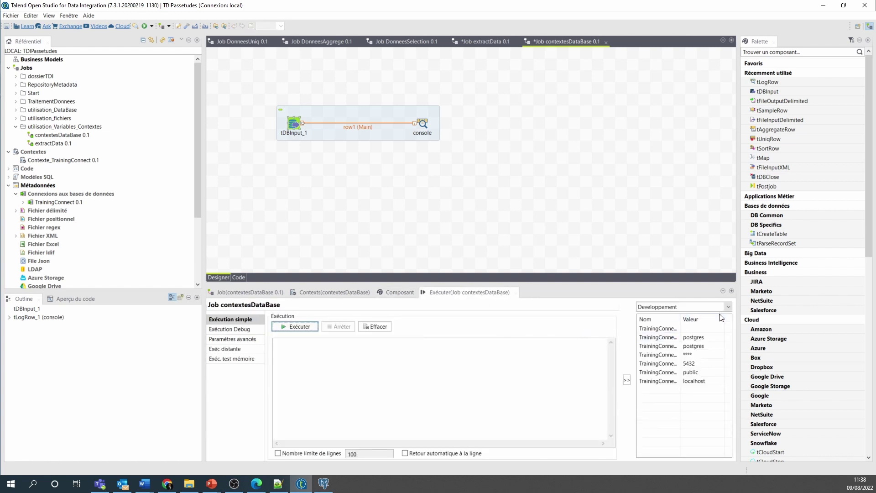
{"action": "left_click", "coordinate": [729, 306]}
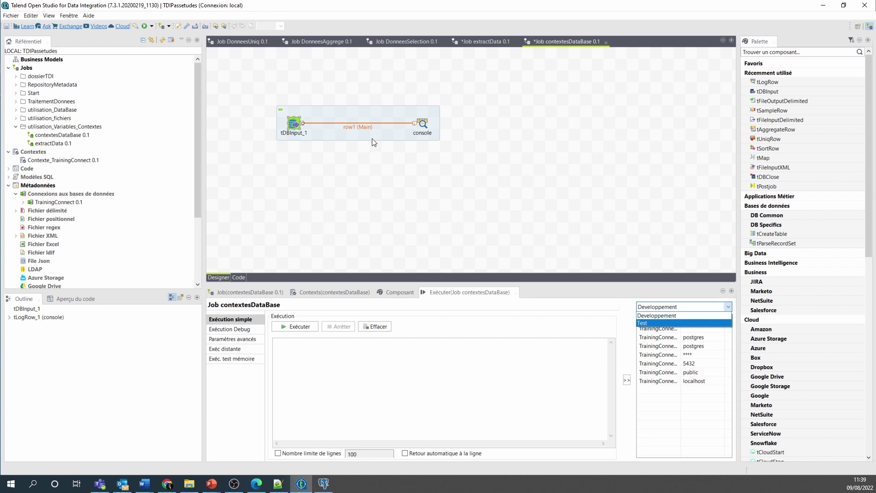
{"action": "left_click", "coordinate": [669, 310]}
{"action": "left_click", "coordinate": [298, 327]}
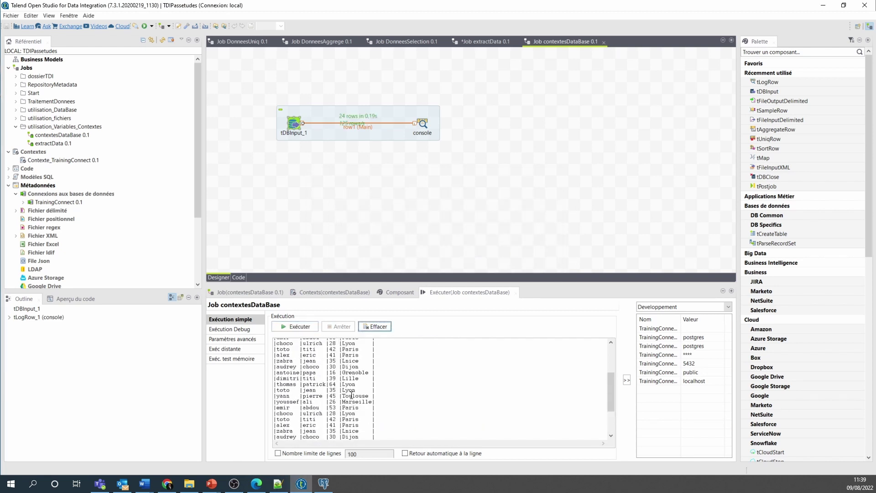
{"action": "scroll", "coordinate": [352, 395], "scroll_direction": "up", "scroll_amount": 10}
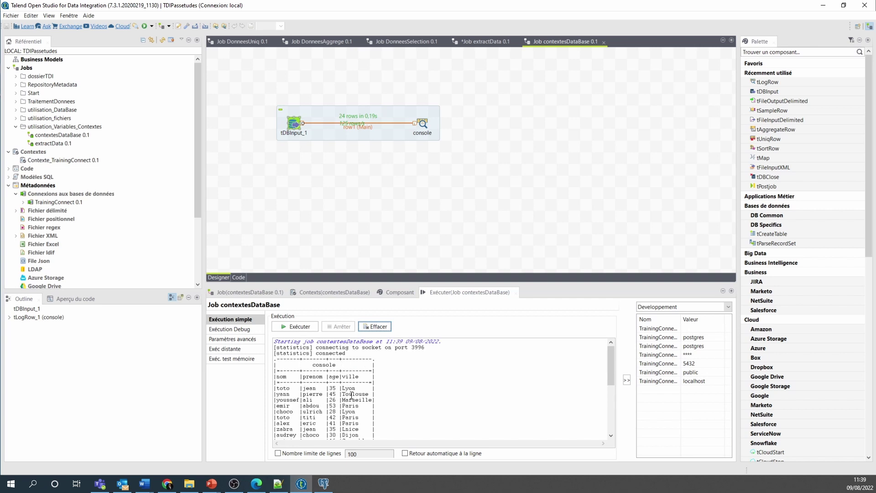
{"action": "left_click", "coordinate": [728, 308]}
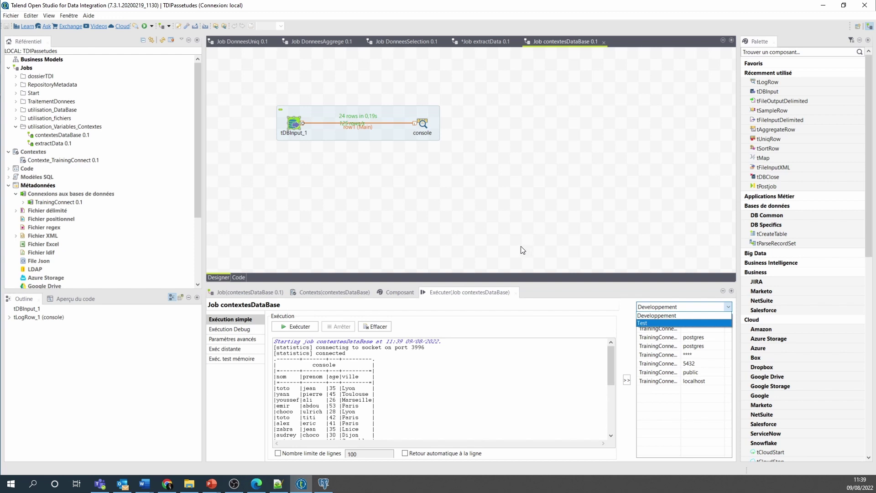
{"action": "key", "text": "Escape"}
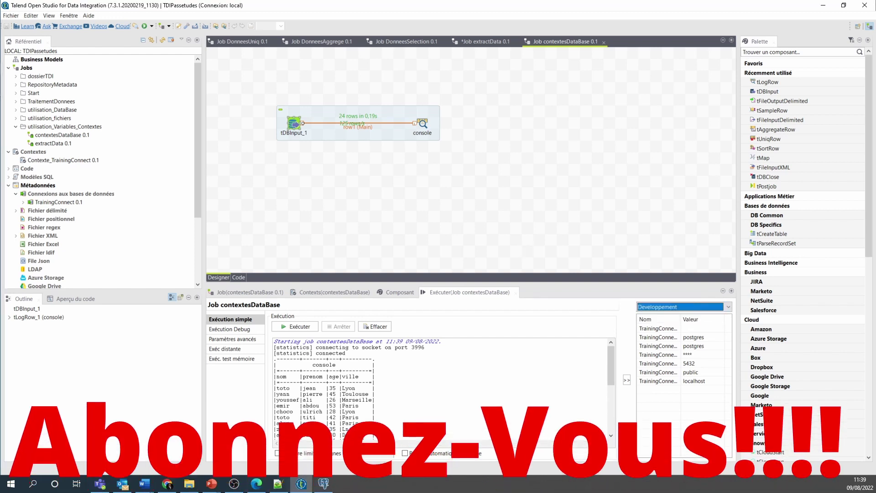